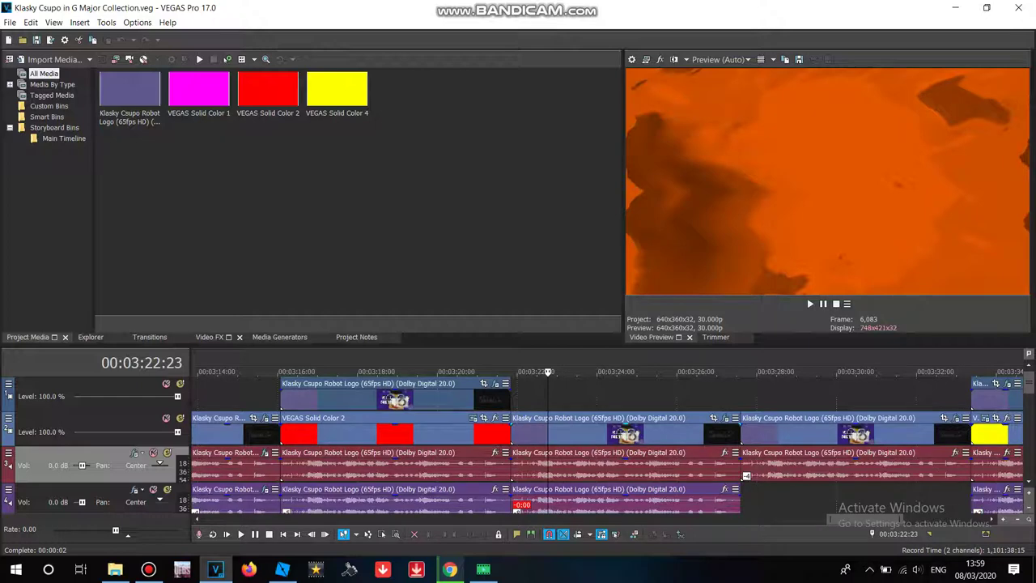
# - Review the LAB Adjust, Channel Blend, HSL Adjust, Gradient Map and TV Simulator effects on the track 2 clip at 00:03:23
pyautogui.rightClick(628, 433)
pyautogui.click(577, 433)
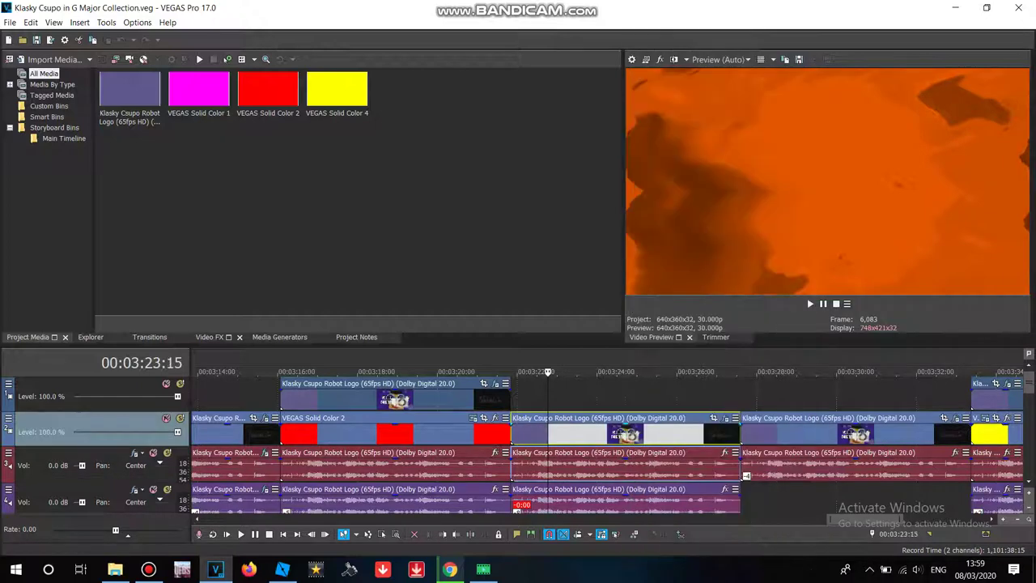
pyautogui.click(725, 418)
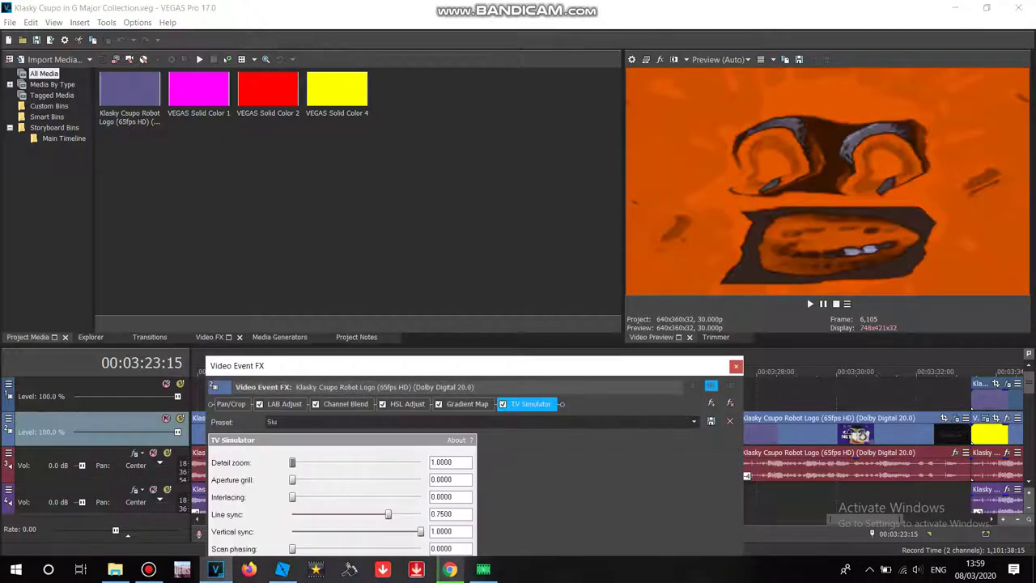
pyautogui.click(284, 404)
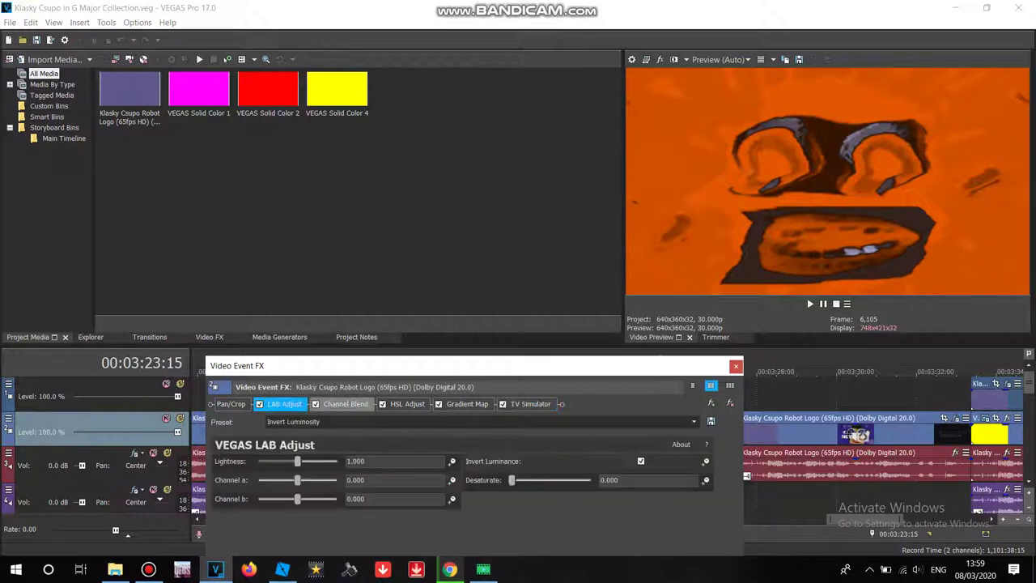
pyautogui.click(345, 404)
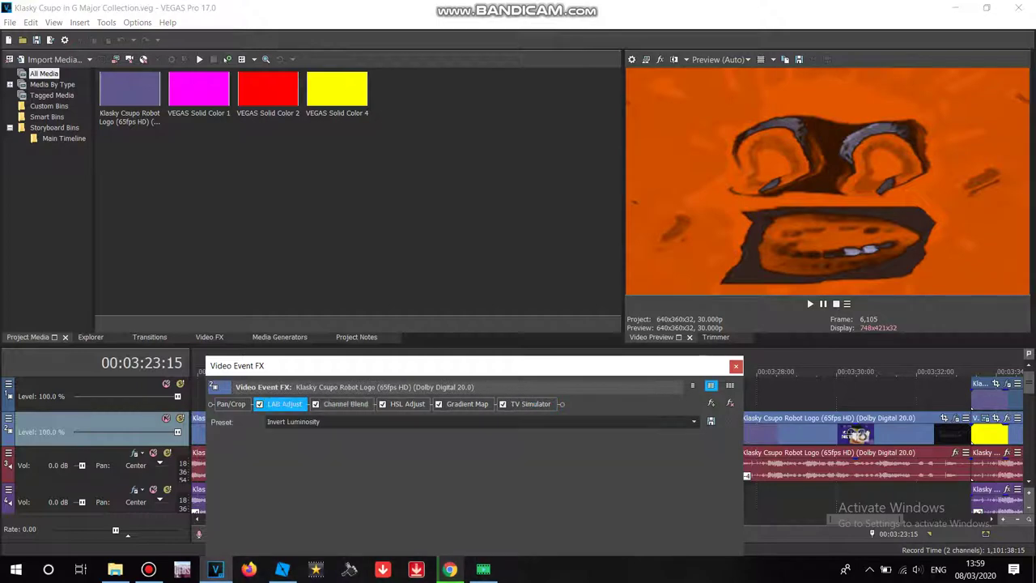
pyautogui.click(407, 404)
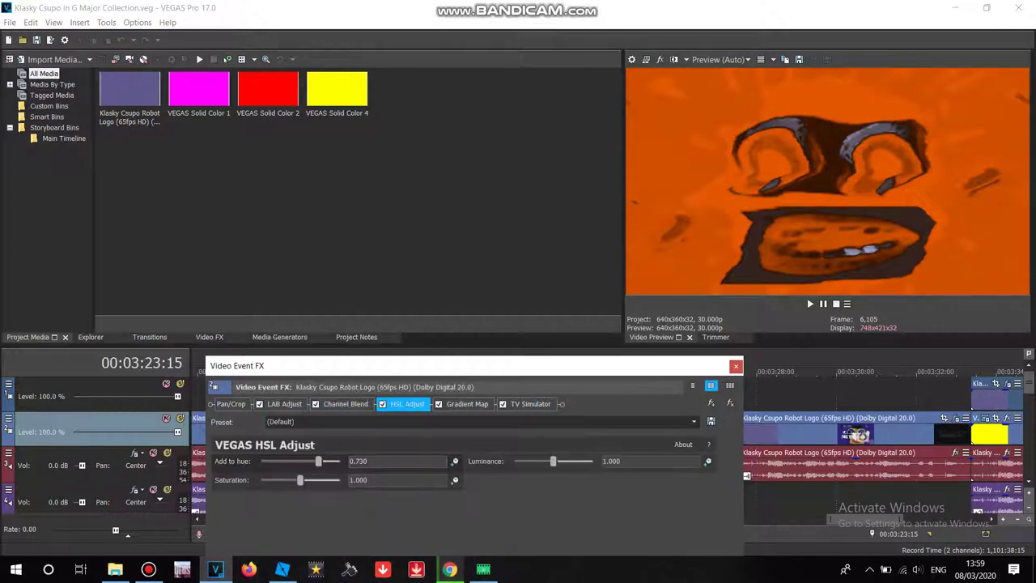
pyautogui.click(467, 404)
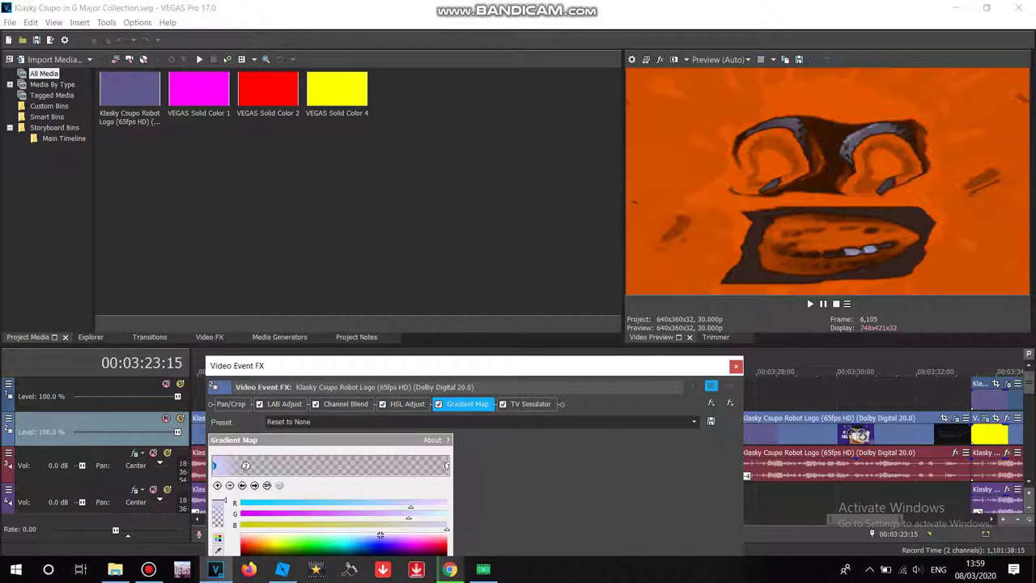
pyautogui.click(530, 404)
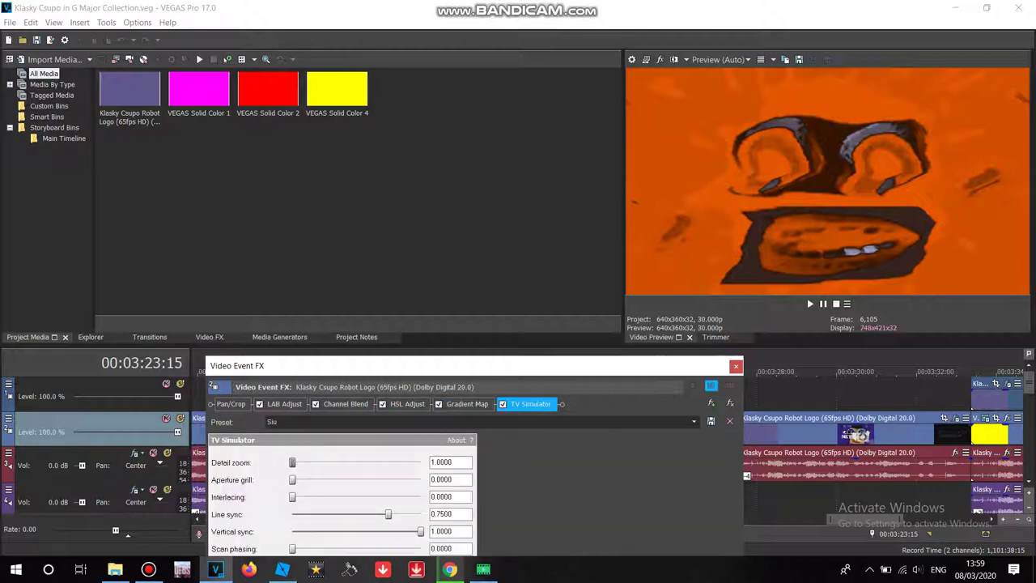
pyautogui.click(736, 366)
# - Check the audio event properties of the 00:03:23 clip on tracks 3 and 4
pyautogui.rightClick(627, 465)
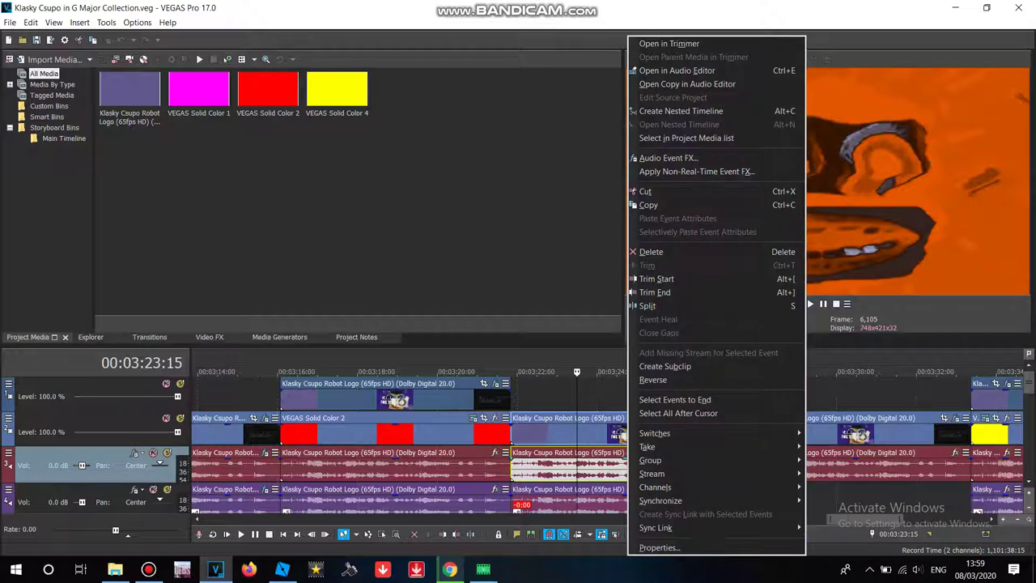
pyautogui.click(660, 547)
pyautogui.press('Return')
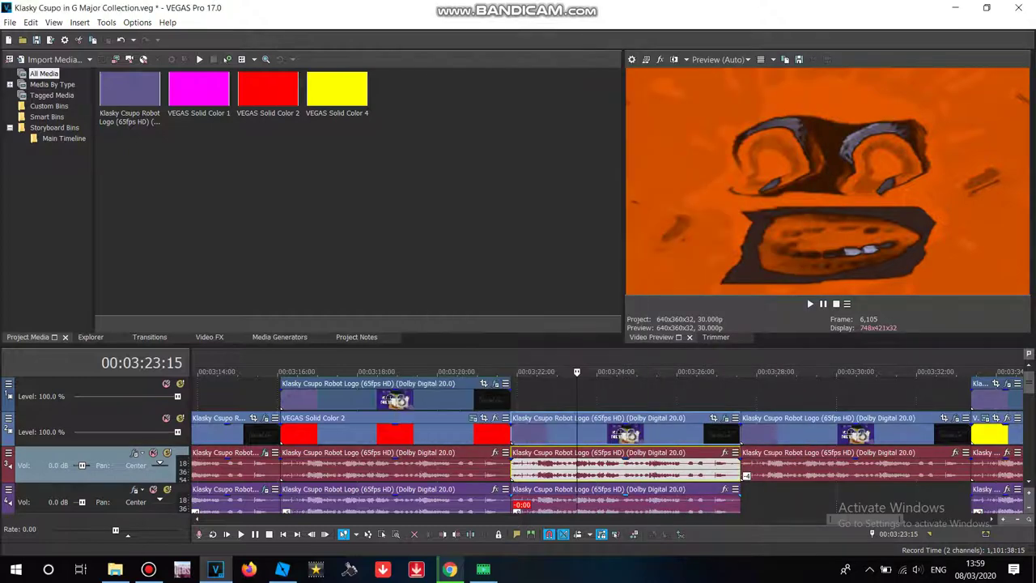
pyautogui.rightClick(582, 498)
pyautogui.click(659, 548)
pyautogui.press('Return')
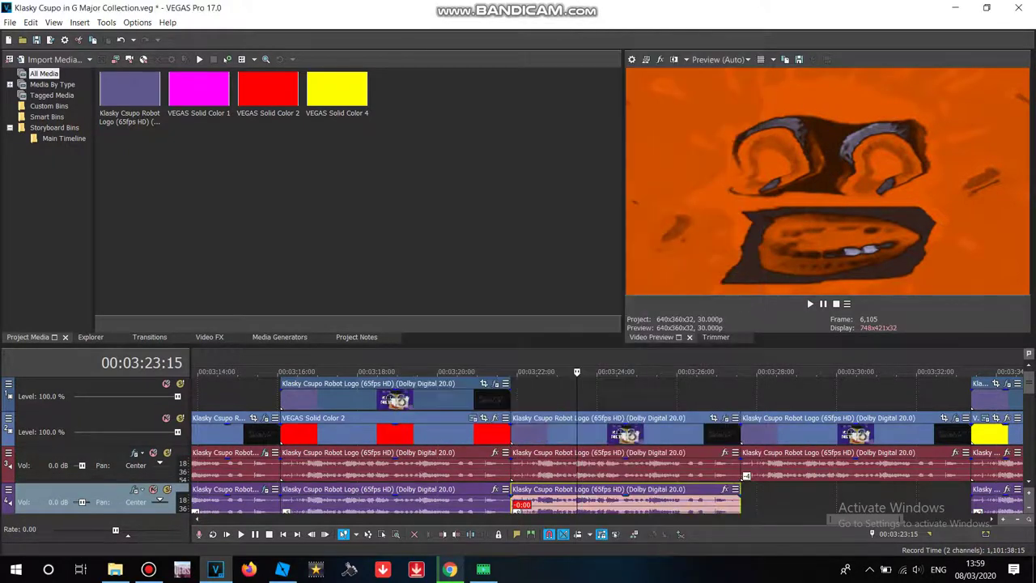
# - Check the pitch-shift properties of the audio events under the 00:03:23 clip on tracks 5, 6 and 7
pyautogui.scroll(-3, 518, 442)
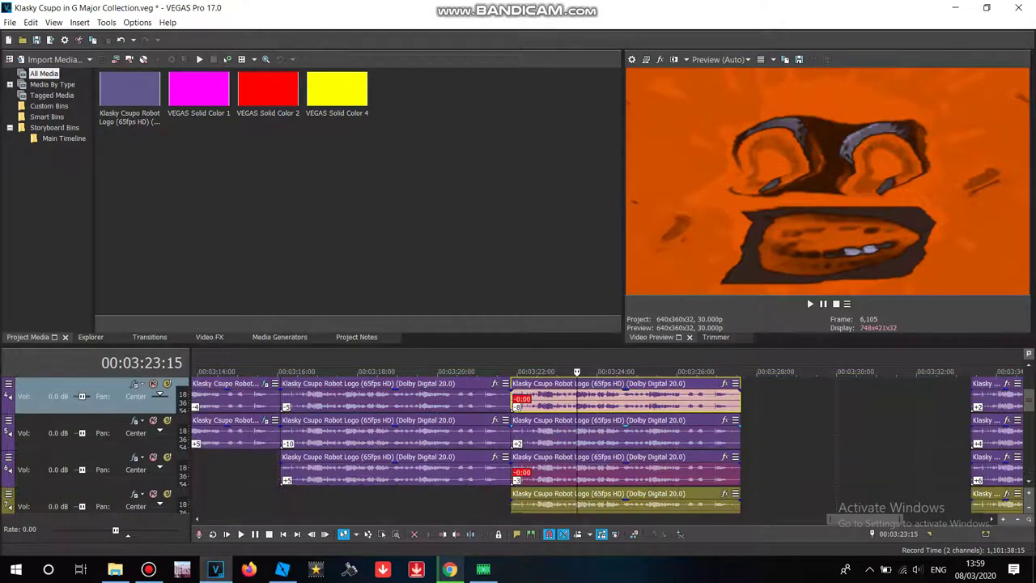
pyautogui.rightClick(584, 433)
pyautogui.click(640, 546)
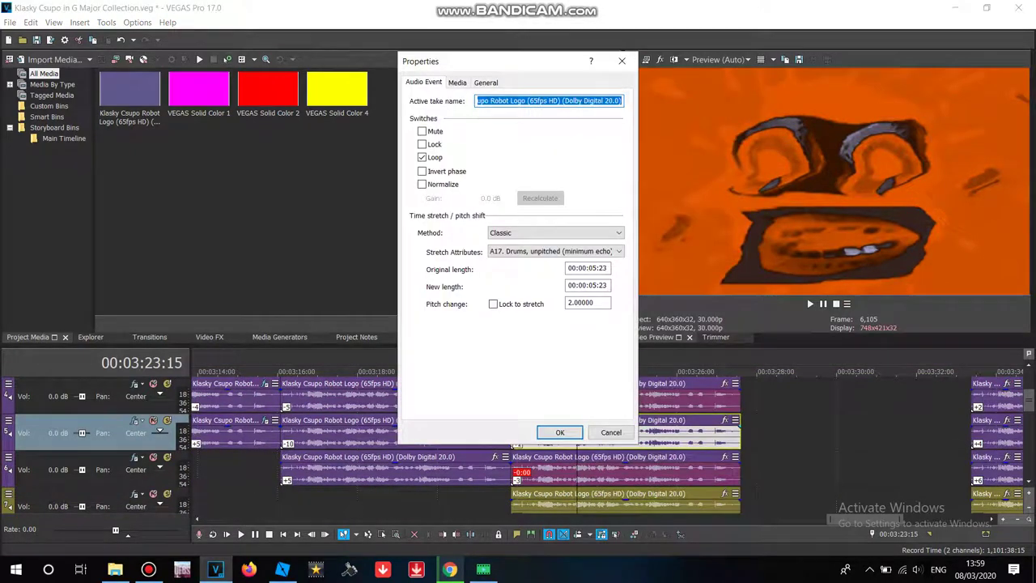
pyautogui.click(559, 433)
pyautogui.rightClick(568, 471)
pyautogui.click(623, 546)
pyautogui.press('Return')
pyautogui.moveTo(1029, 399); pyautogui.dragTo(1029, 408)
pyautogui.rightClick(709, 433)
pyautogui.press('Return')
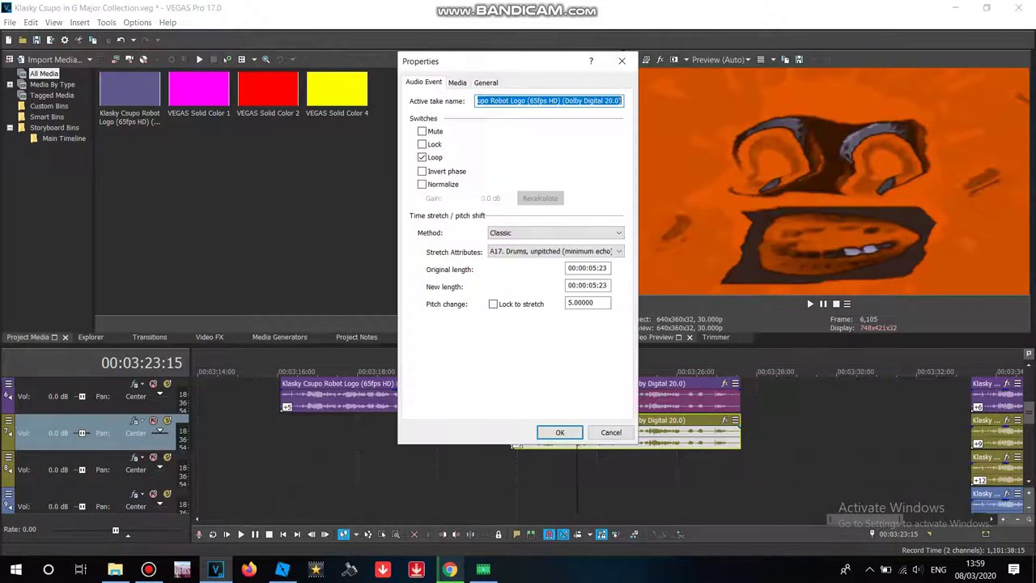
pyautogui.press('Return')
# - Move the playhead to the clip at 00:03:28:23 and check its track 3 audio event's properties
pyautogui.scroll(3, 607, 437)
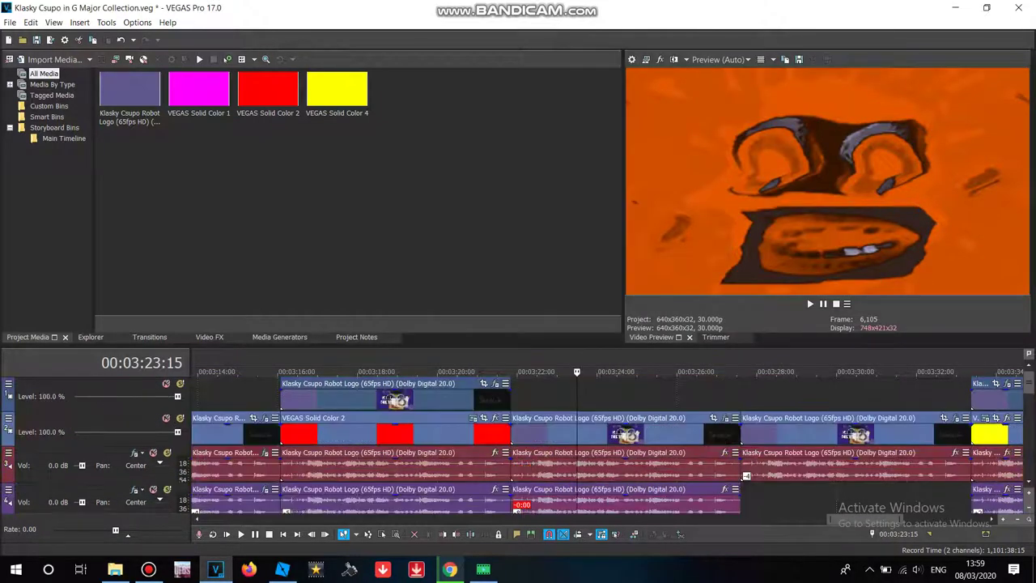
pyautogui.click(787, 398)
pyautogui.rightClick(797, 465)
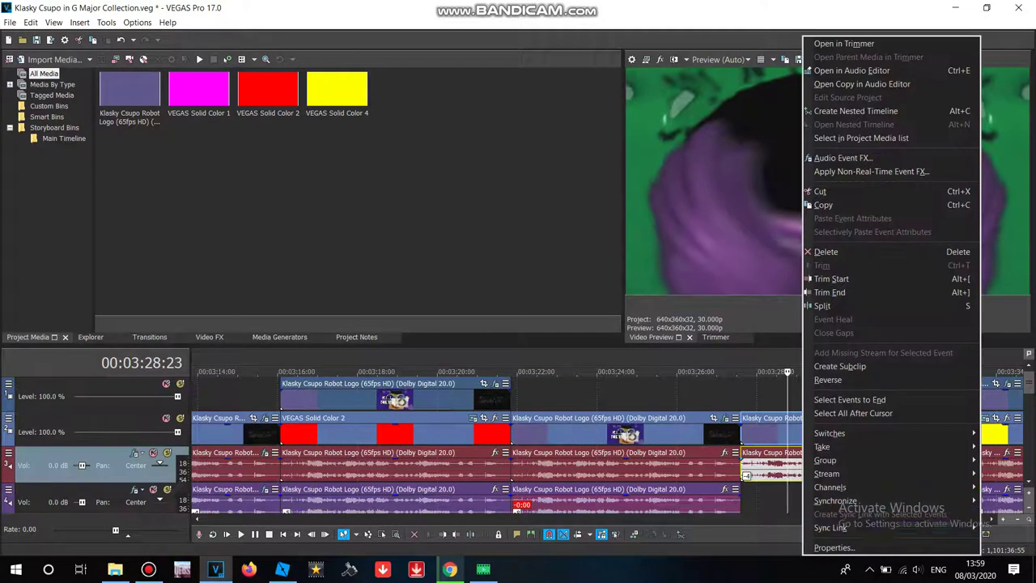
pyautogui.click(818, 547)
pyautogui.press('Return')
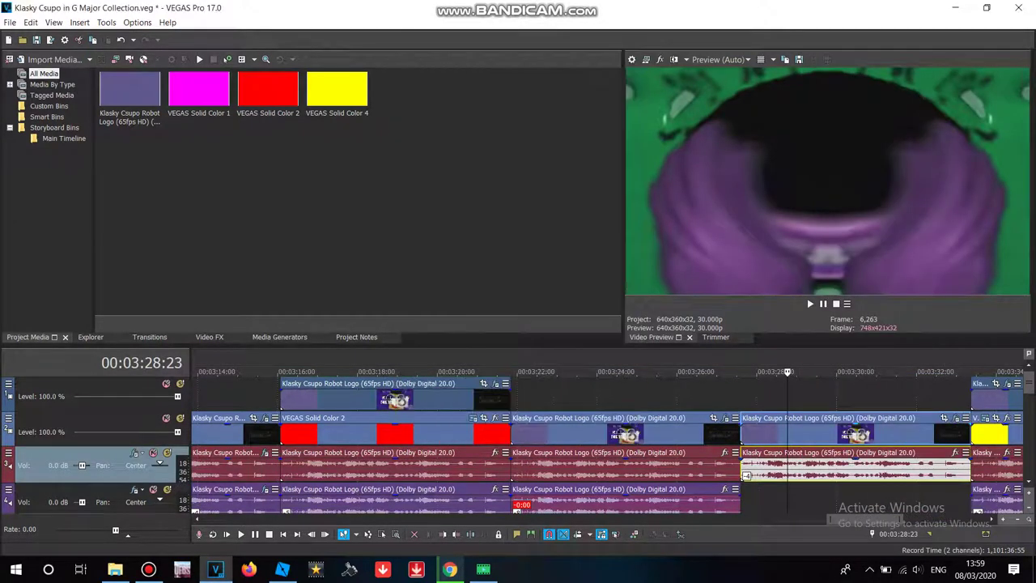
# - Review the HSL Adjust, Spherize and Mirror effects applied to the video clip at 00:03:28
pyautogui.click(955, 418)
pyautogui.click(284, 404)
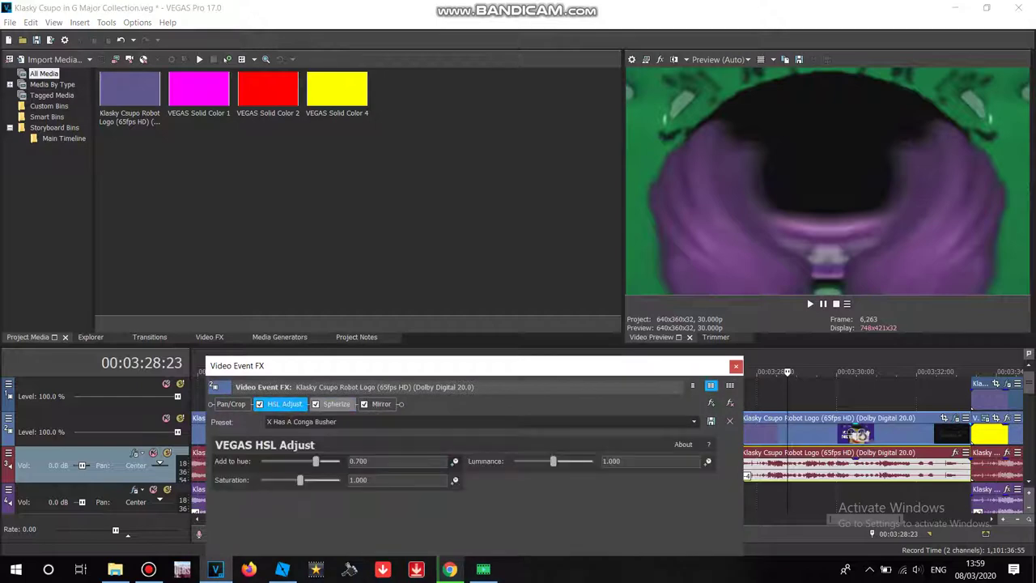
pyautogui.click(336, 404)
pyautogui.click(381, 404)
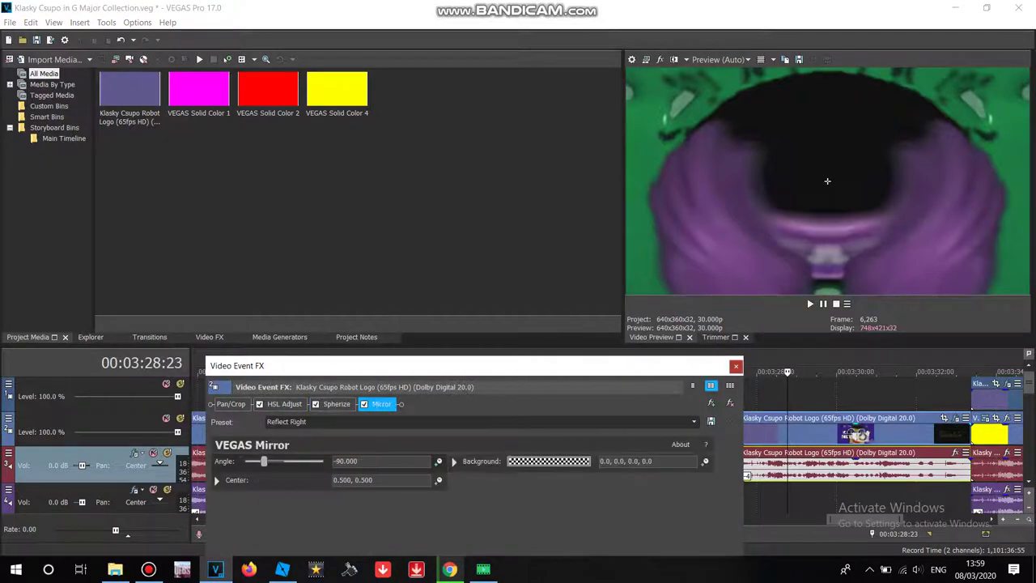
pyautogui.click(735, 367)
# - Move the playhead to 00:03:33:18 and review the TV Simulator, Swirl and Chroma Keyer effects on the track 1 clip
pyautogui.click(980, 373)
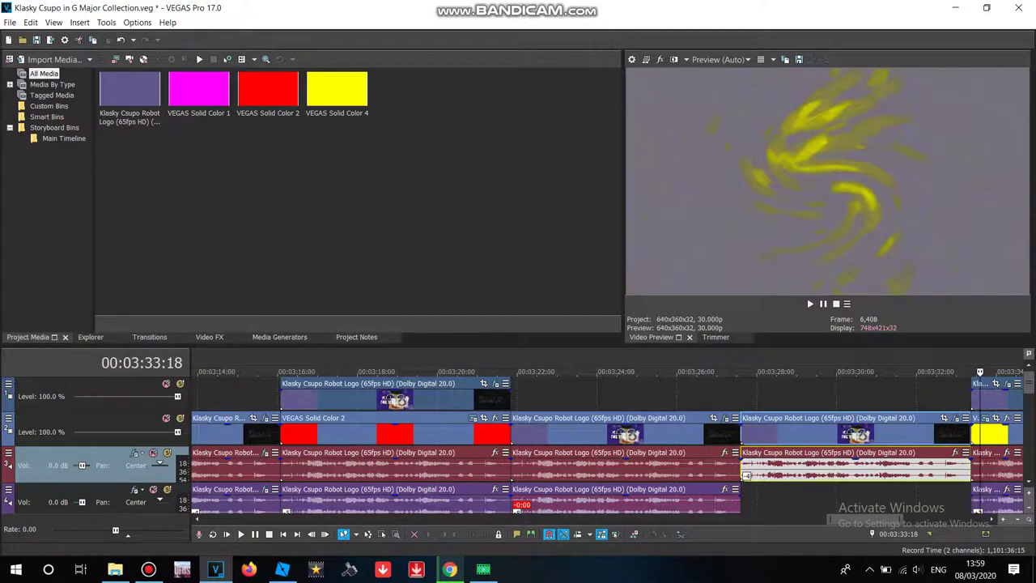
pyautogui.moveTo(865, 520); pyautogui.dragTo(925, 520)
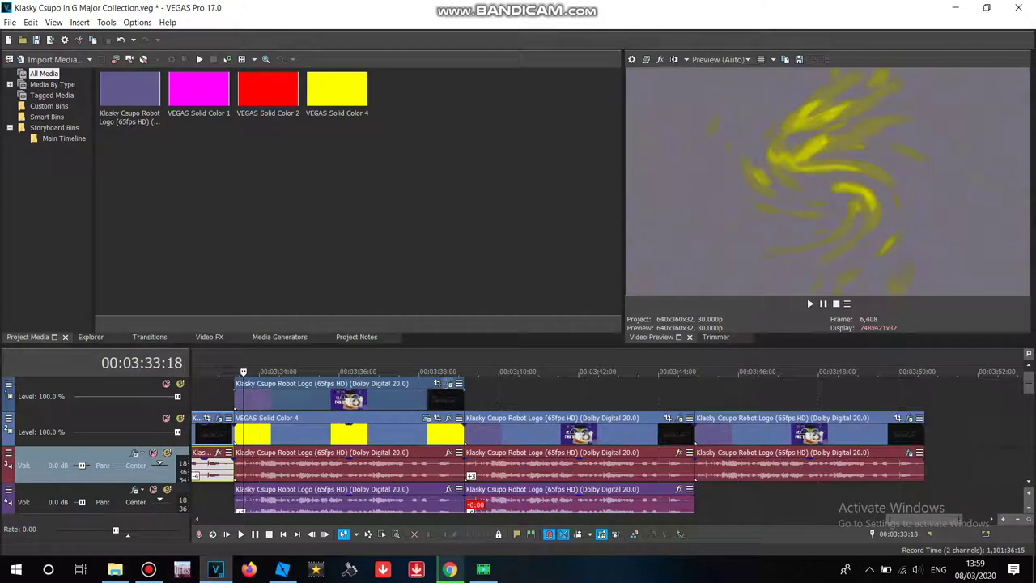
pyautogui.click(449, 383)
pyautogui.click(286, 403)
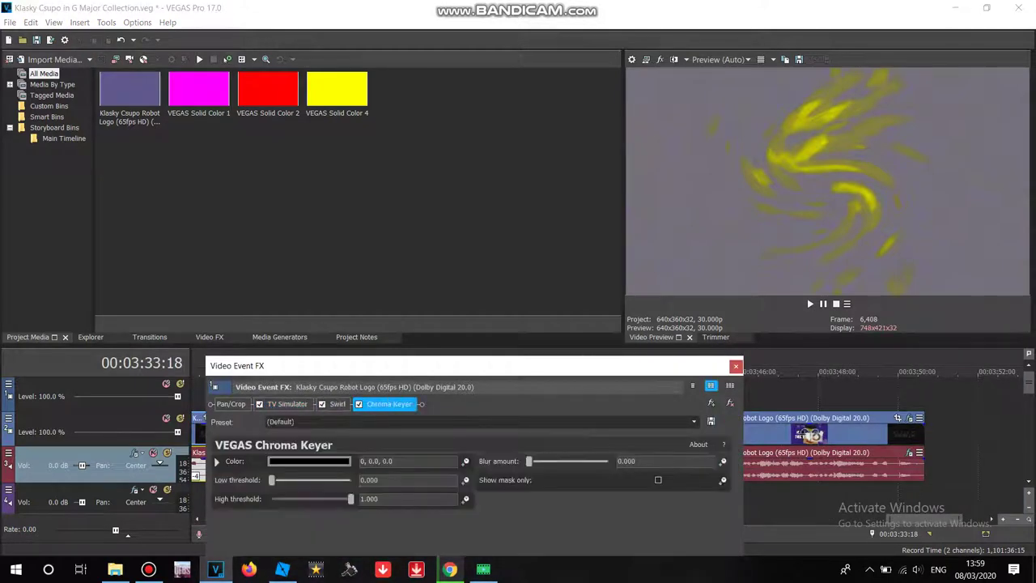
pyautogui.click(735, 366)
# - Check the video event properties of the VEGAS Solid Color 4 clip on track 2
pyautogui.rightClick(288, 429)
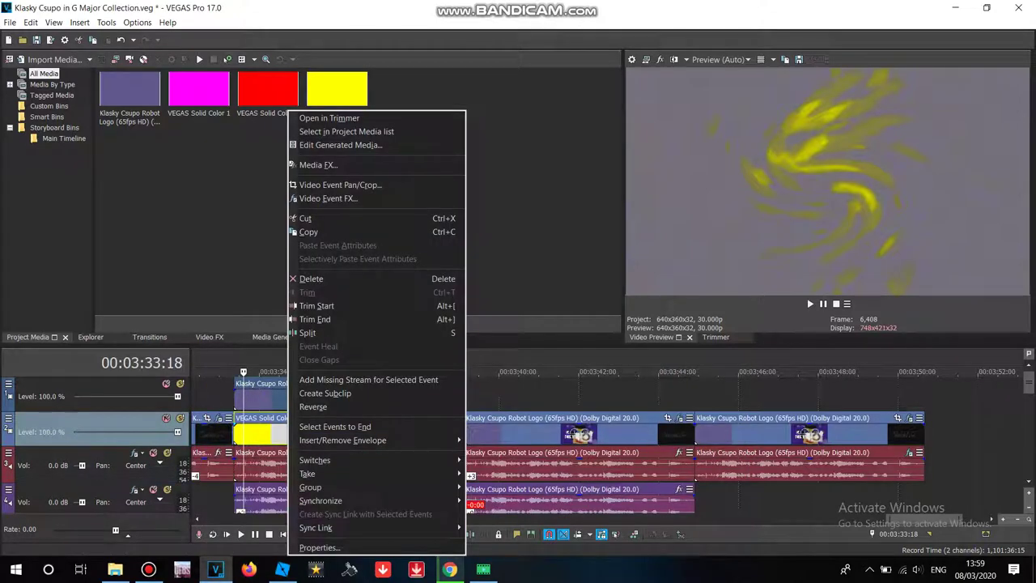
pyautogui.click(317, 547)
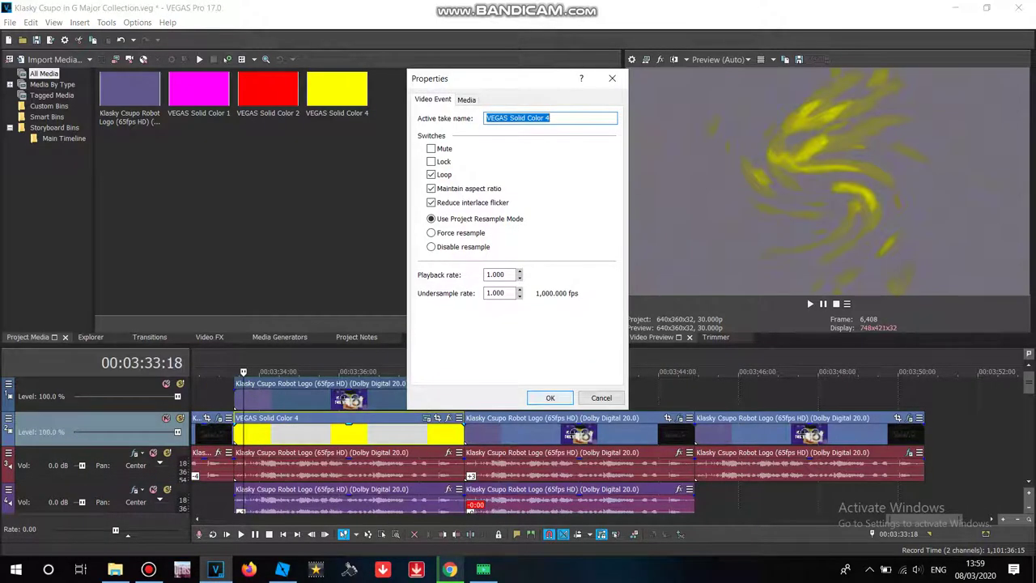
pyautogui.press('Escape')
# - Check the audio event properties on tracks 3 and 4 beneath the yellow solid color clip
pyautogui.rightClick(371, 465)
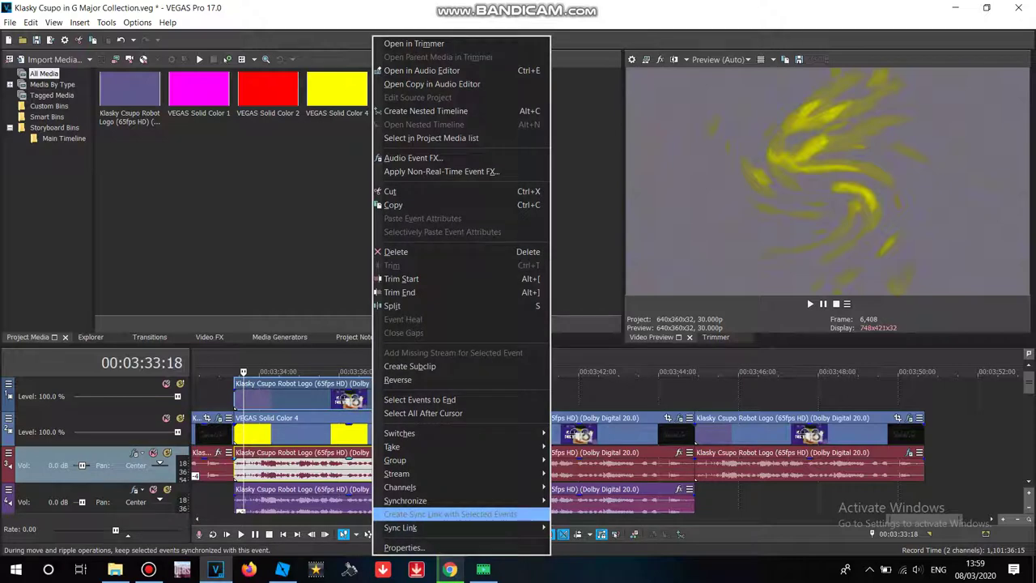
pyautogui.click(405, 548)
pyautogui.click(559, 432)
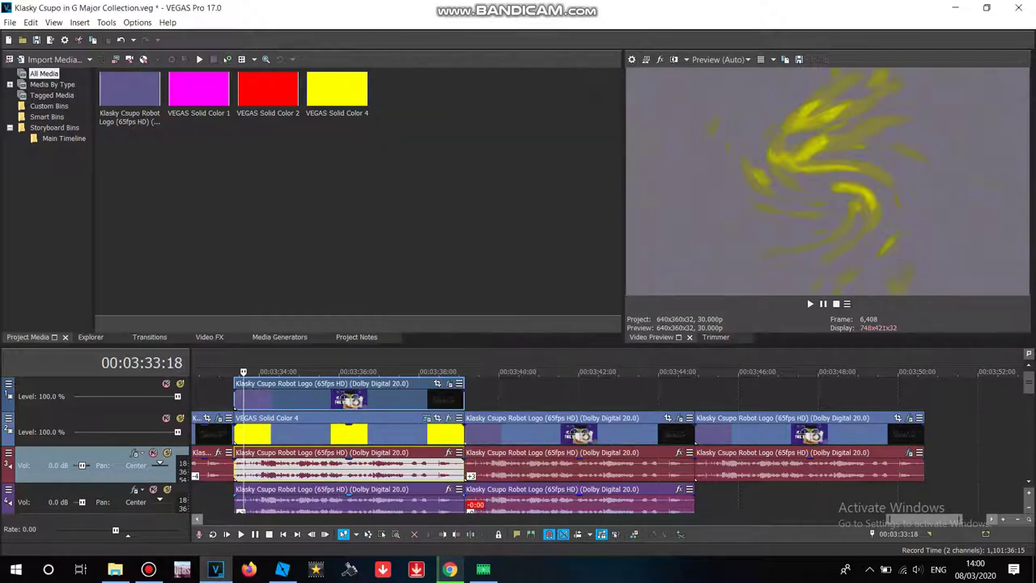
pyautogui.rightClick(342, 508)
pyautogui.click(371, 547)
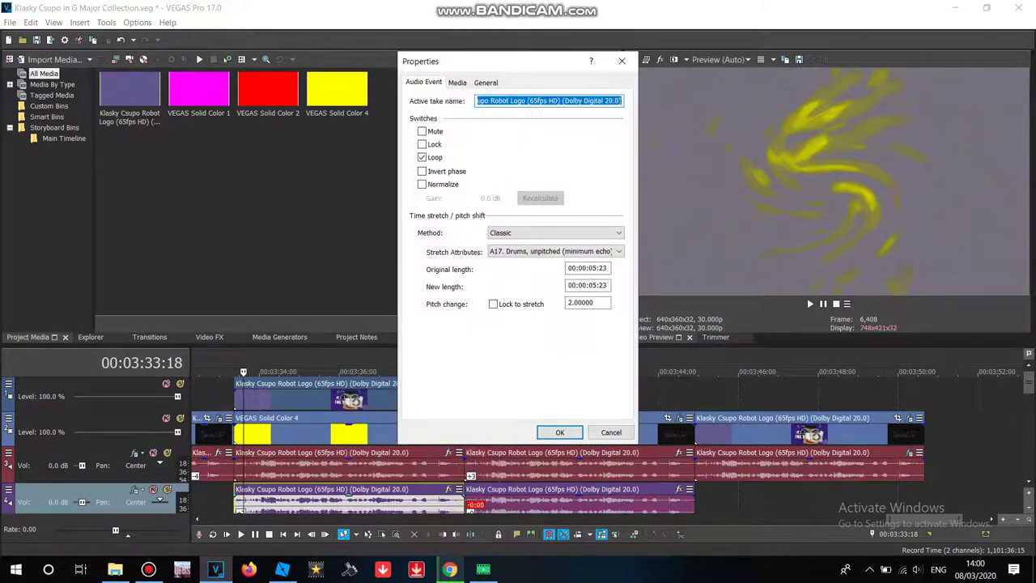
pyautogui.click(560, 432)
# - Check the pitch-shift properties of the 00:03:33 audio events on tracks 5 and 6
pyautogui.scroll(-3, 518, 443)
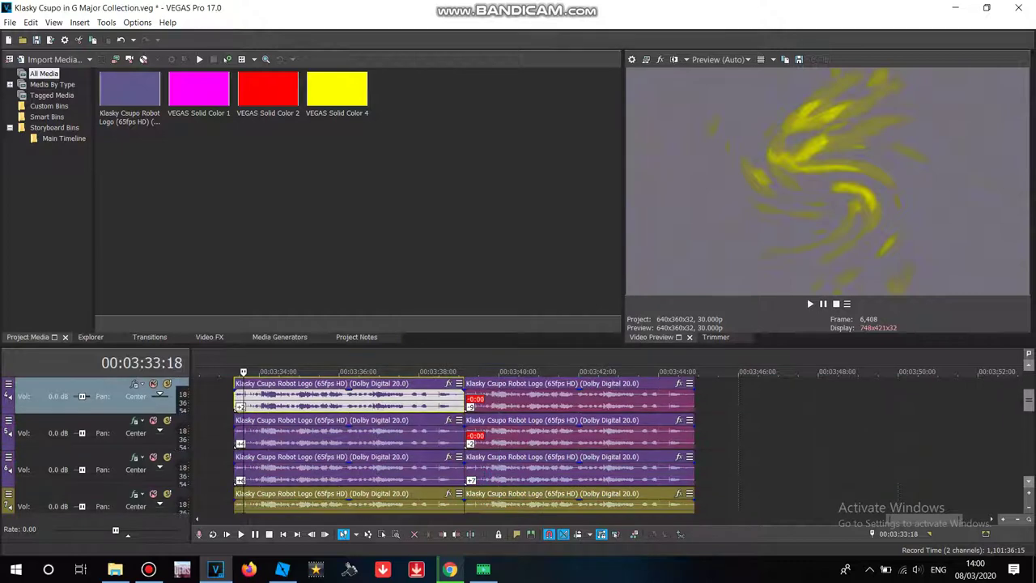
pyautogui.rightClick(382, 433)
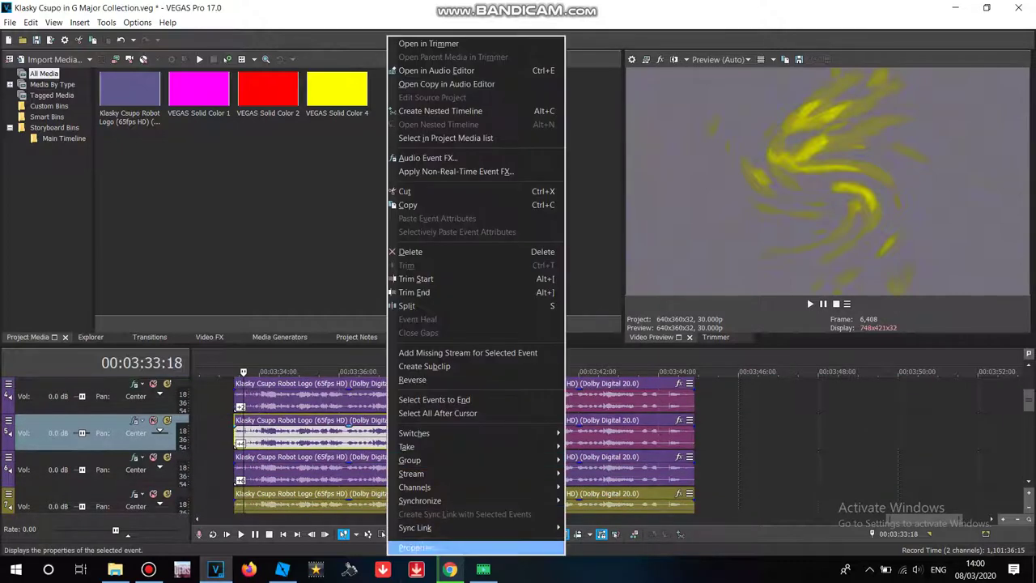
pyautogui.click(421, 548)
pyautogui.click(559, 432)
pyautogui.rightClick(364, 469)
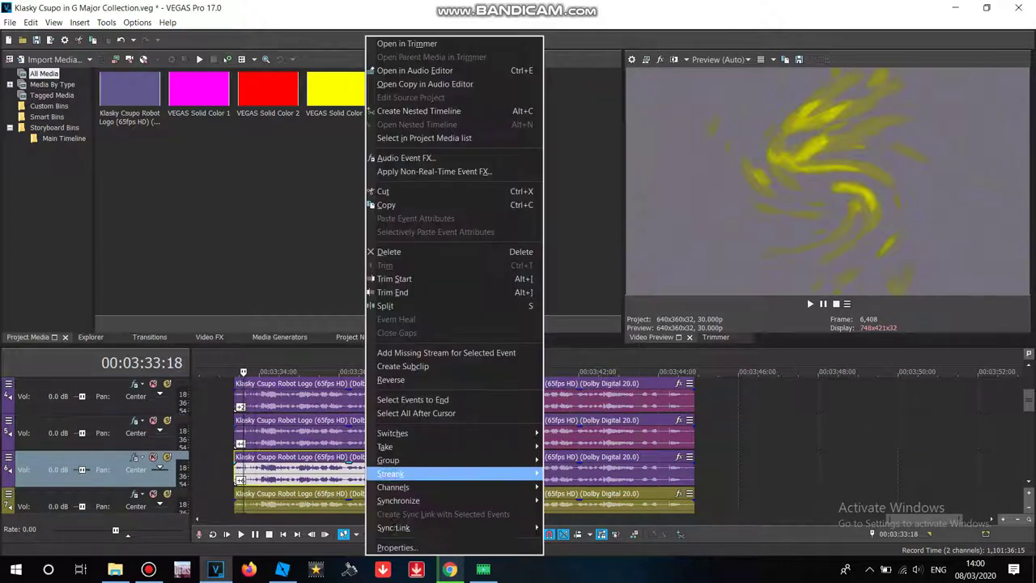
pyautogui.click(421, 548)
pyautogui.click(559, 432)
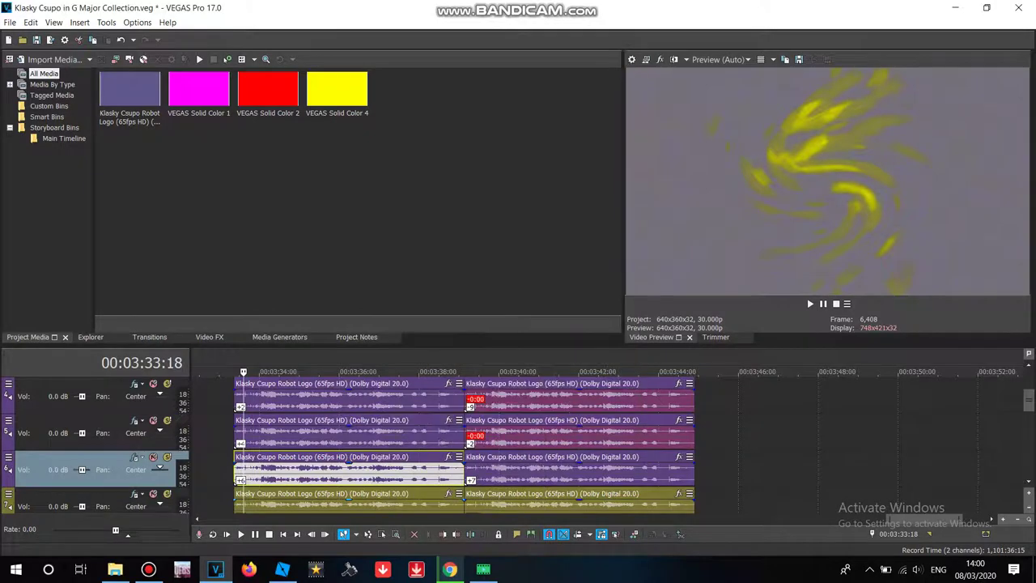
# - Check the pitch-shift properties of the 00:03:33 audio events on tracks 7, 8 and 9
pyautogui.rightClick(375, 503)
pyautogui.click(421, 548)
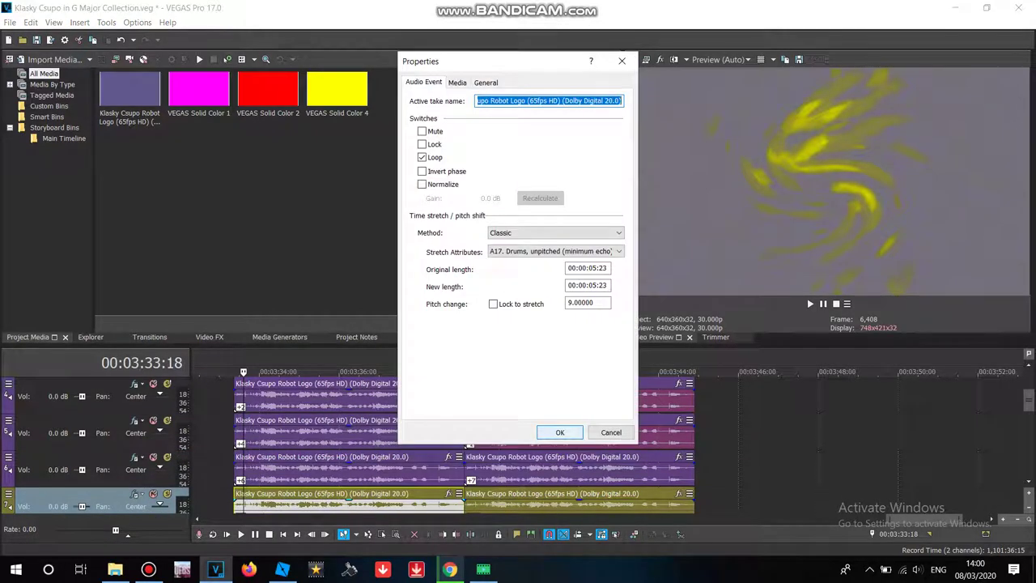
pyautogui.press('Return')
pyautogui.scroll(-3, 370, 453)
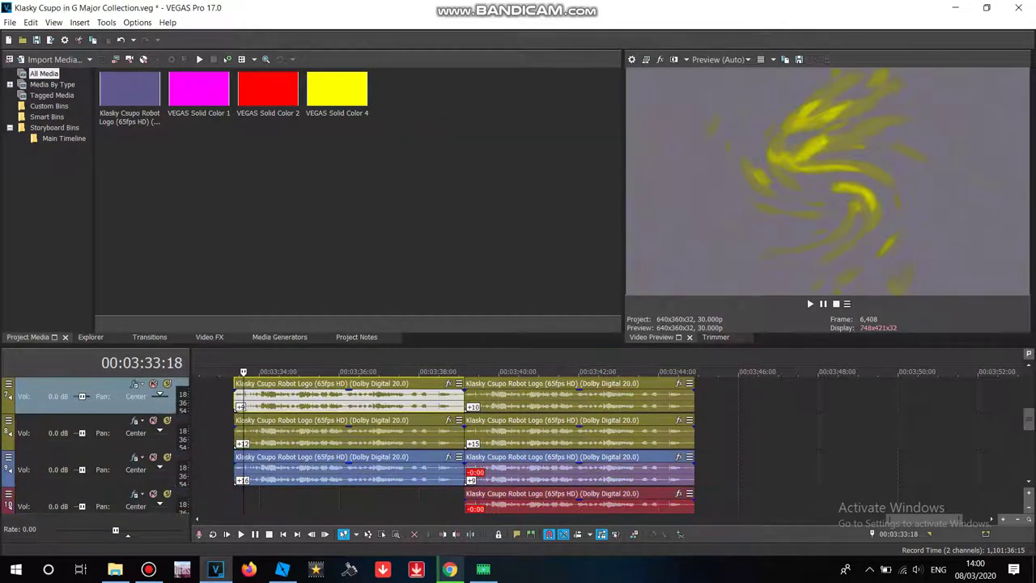
pyautogui.rightClick(370, 437)
pyautogui.click(402, 547)
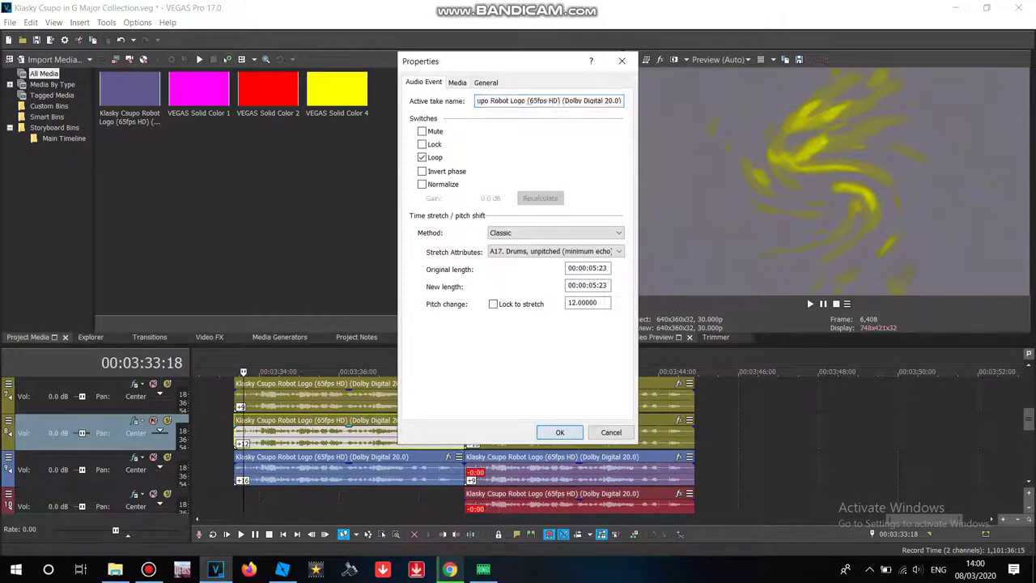
pyautogui.click(559, 433)
pyautogui.rightClick(433, 471)
pyautogui.click(465, 549)
pyautogui.press('Return')
# - Review the Gradient Map, TV Simulator, Color Curves and Light Rays effects on the track 2 video clip at 00:03:40
pyautogui.moveTo(1029, 418); pyautogui.dragTo(1029, 382)
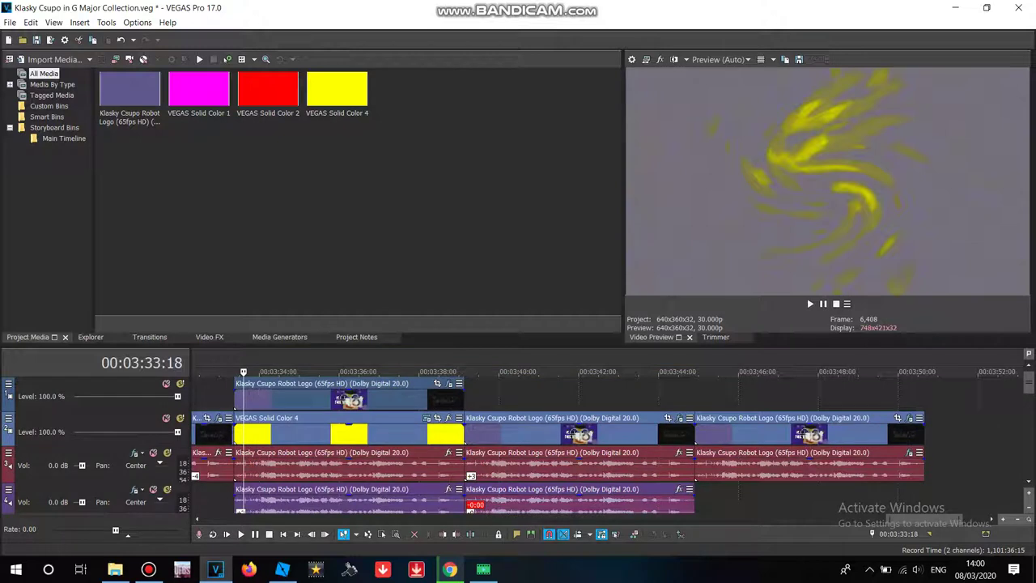
pyautogui.click(526, 395)
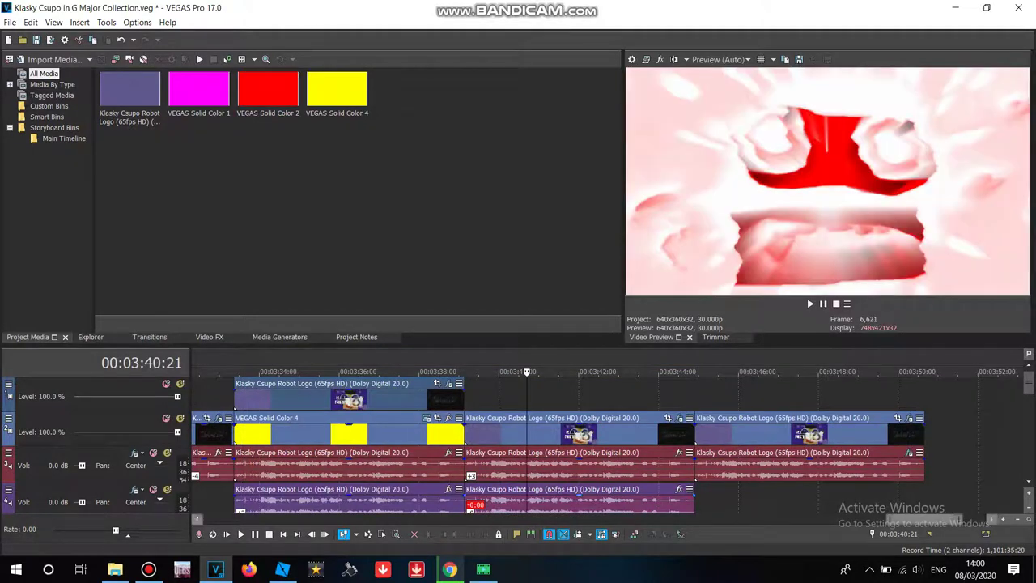
pyautogui.click(679, 418)
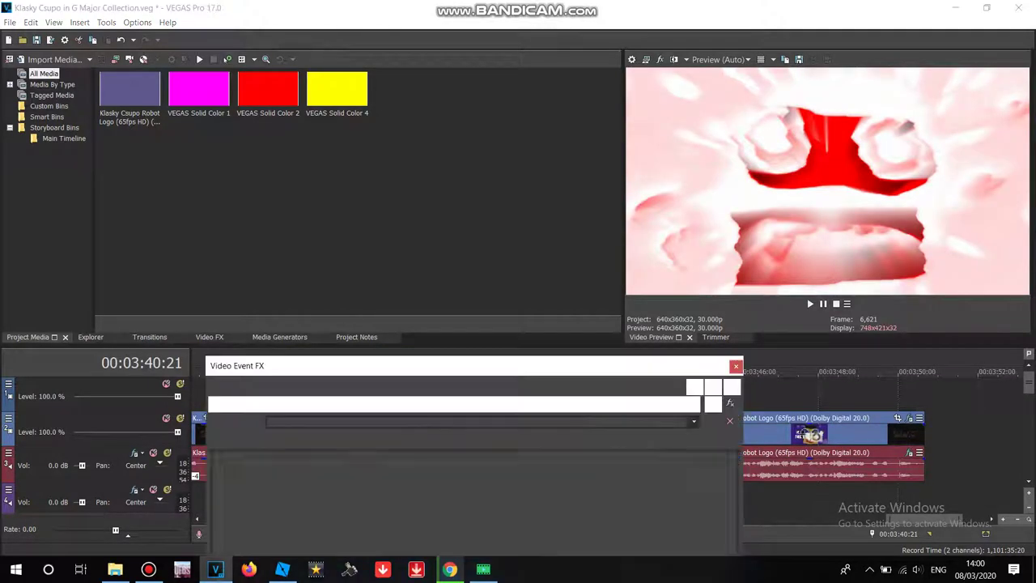
pyautogui.click(289, 404)
pyautogui.click(352, 403)
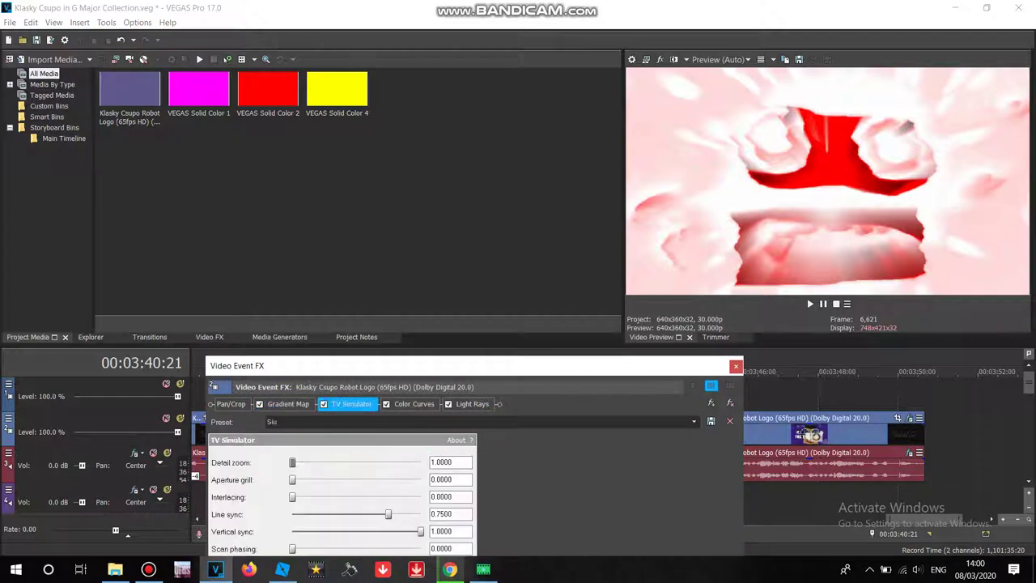
pyautogui.click(414, 404)
pyautogui.click(472, 404)
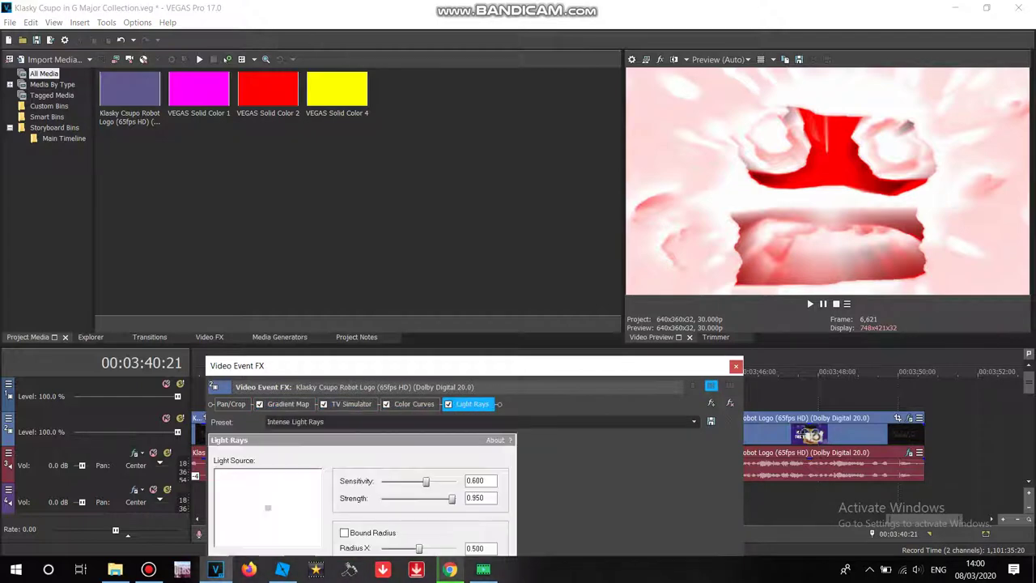
pyautogui.click(735, 366)
# - Check the pitch-shift properties of the 00:03:40 audio events on tracks 3 and 4
pyautogui.rightClick(513, 469)
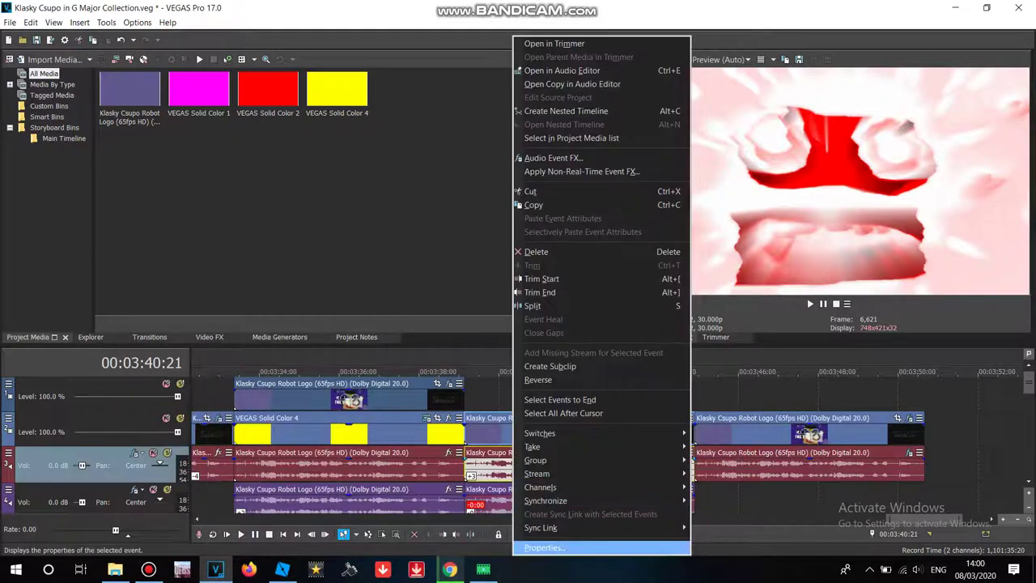
pyautogui.click(547, 548)
pyautogui.click(560, 432)
pyautogui.rightClick(531, 505)
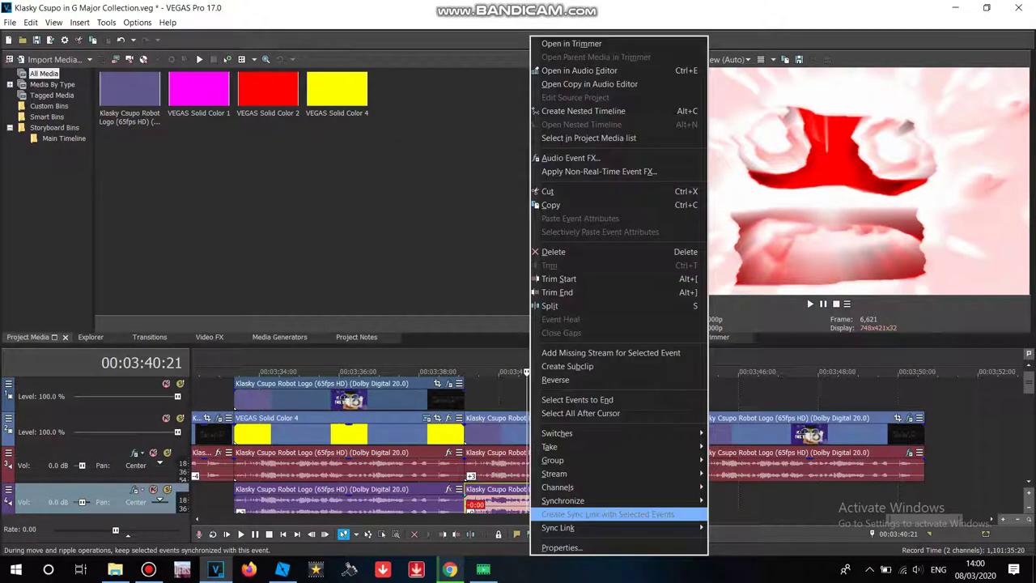
pyautogui.click(562, 548)
pyautogui.click(560, 432)
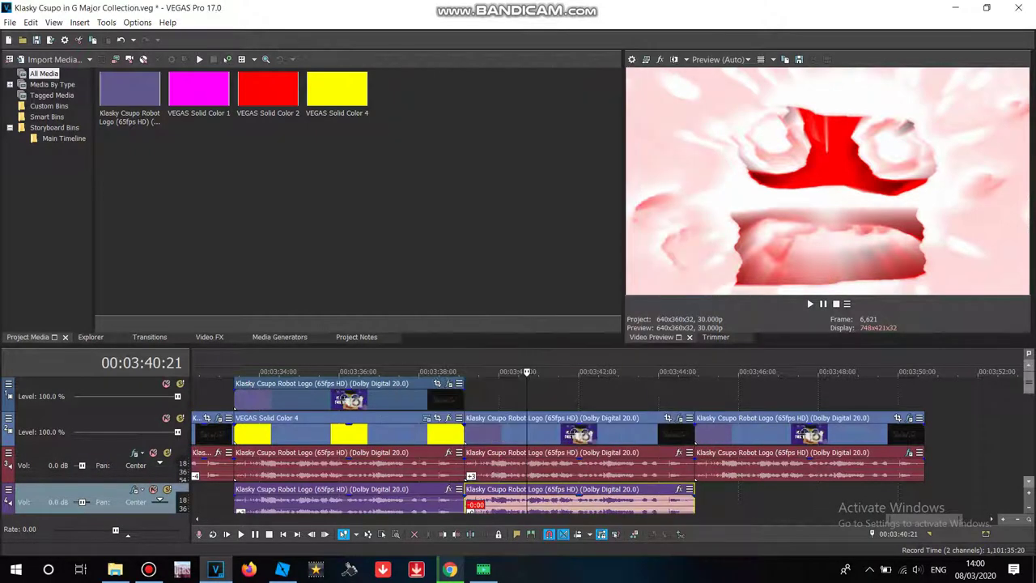
# - Check the pitch-shift properties of the 00:03:40 audio events on tracks 5 and 6
pyautogui.scroll(-2, 518, 445)
pyautogui.rightClick(628, 437)
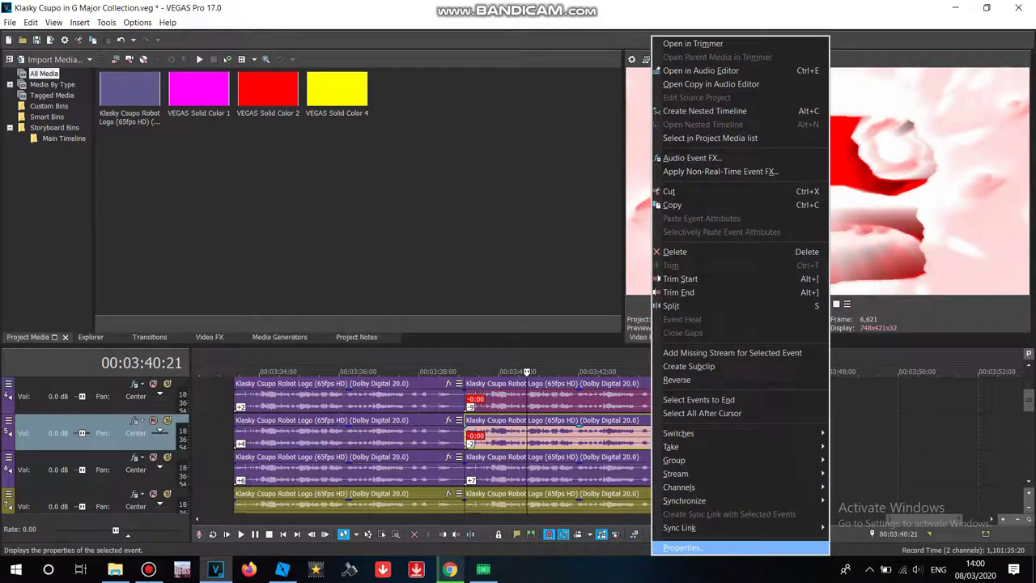
pyautogui.click(647, 547)
pyautogui.click(557, 432)
pyautogui.rightClick(571, 469)
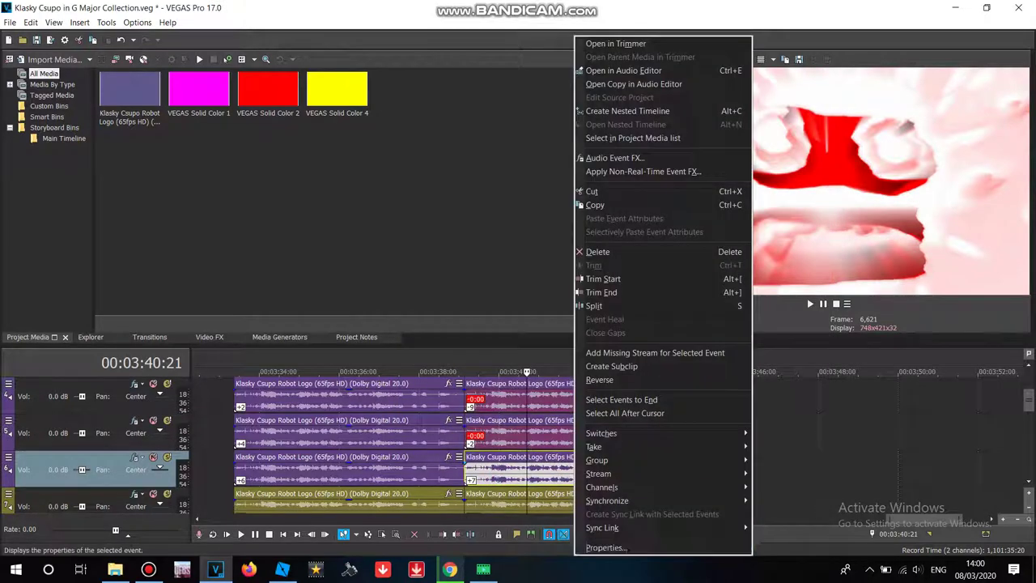
pyautogui.click(599, 547)
pyautogui.click(557, 432)
# - Check the pitch-shift properties of the 00:03:40 audio events on tracks 7, 8 and 9
pyautogui.scroll(-3, 556, 445)
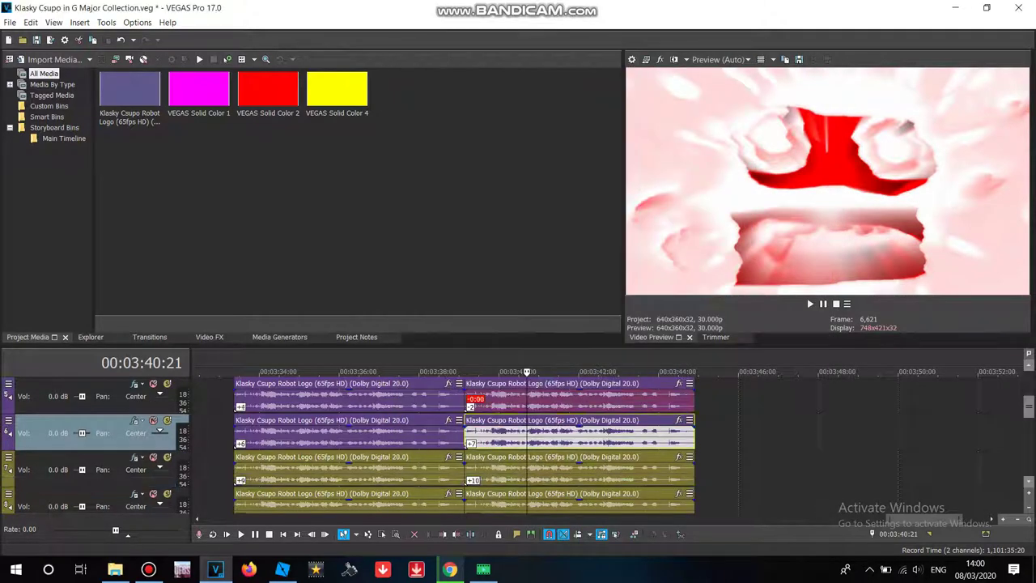
pyautogui.rightClick(676, 396)
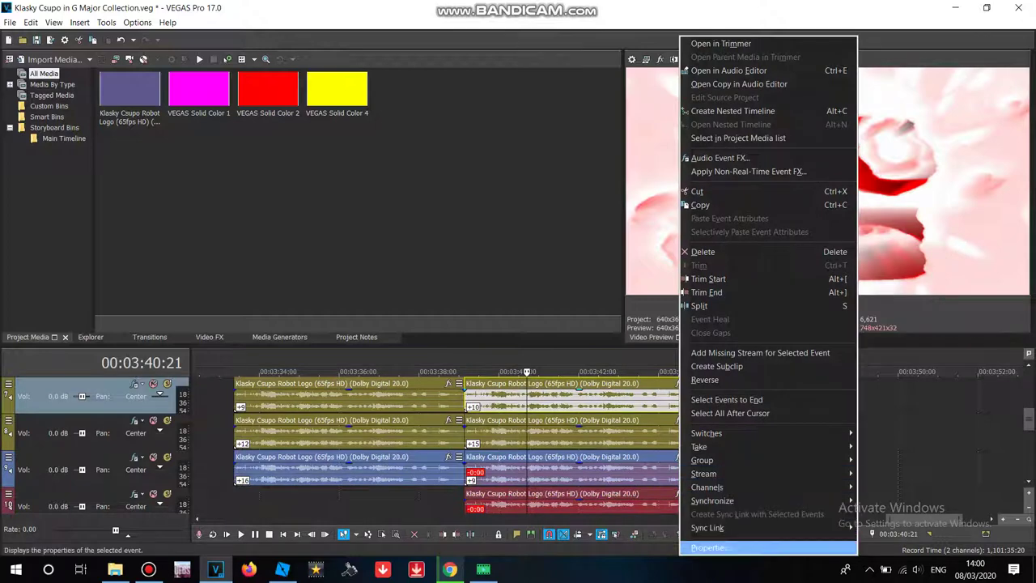
pyautogui.click(712, 548)
pyautogui.click(557, 432)
pyautogui.rightClick(556, 432)
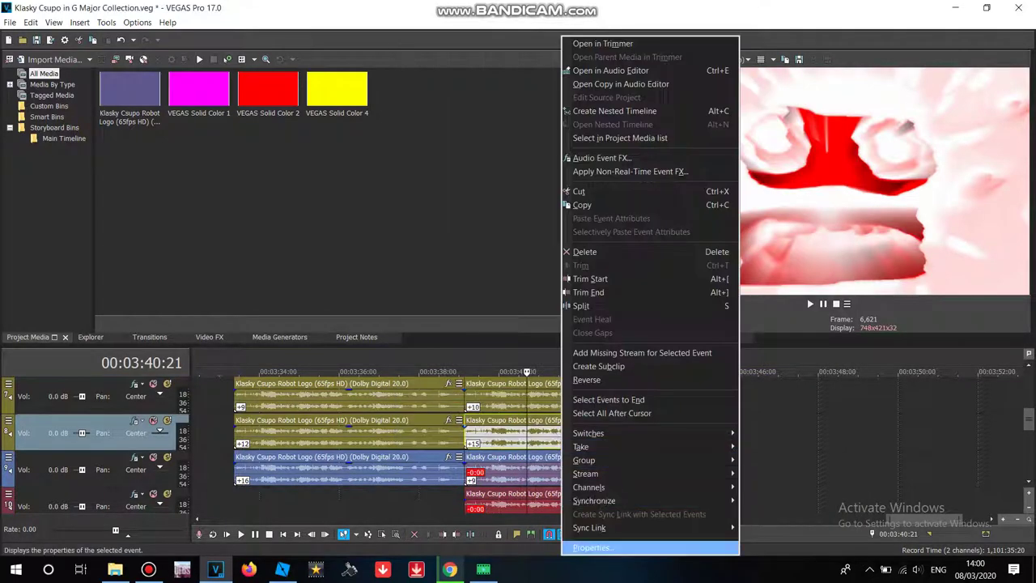
pyautogui.click(599, 547)
pyautogui.click(559, 432)
pyautogui.rightClick(559, 470)
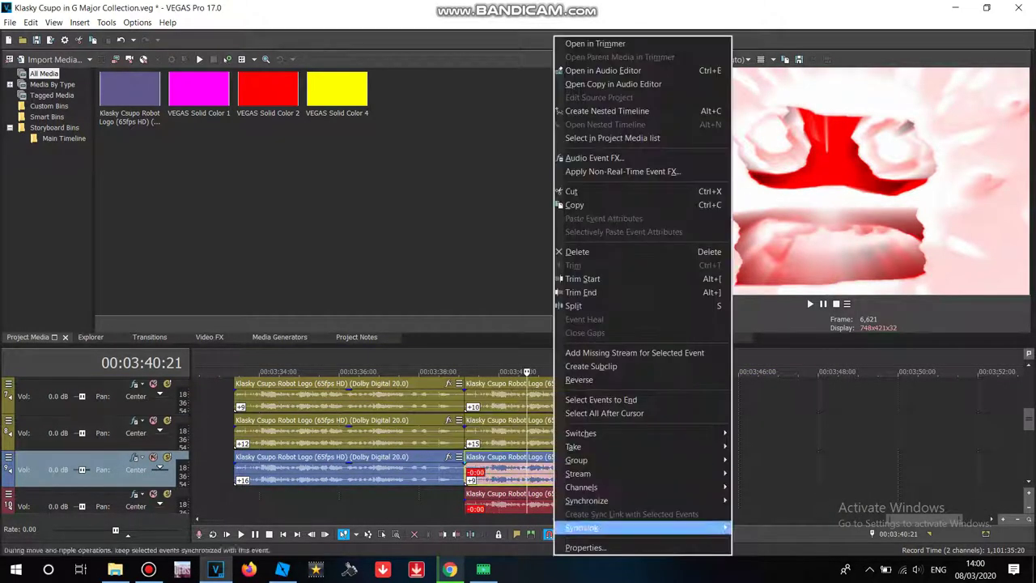
pyautogui.click(603, 548)
pyautogui.click(560, 432)
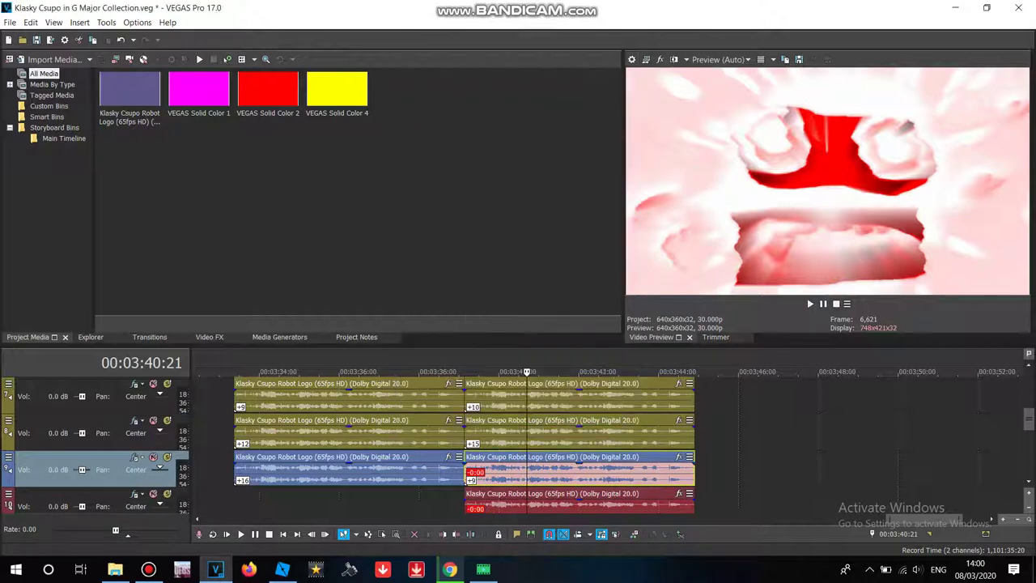
# - Check the pitch-shift properties of the 00:03:40 audio events on tracks 10 and 11
pyautogui.click(1028, 482)
pyautogui.click(1028, 481)
pyautogui.rightClick(615, 397)
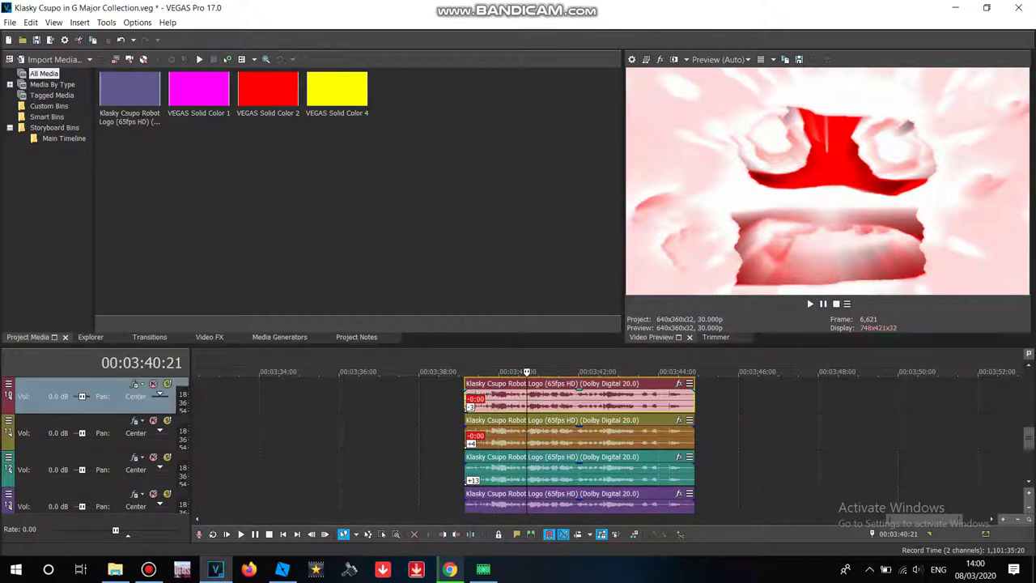
pyautogui.click(647, 547)
pyautogui.press('Return')
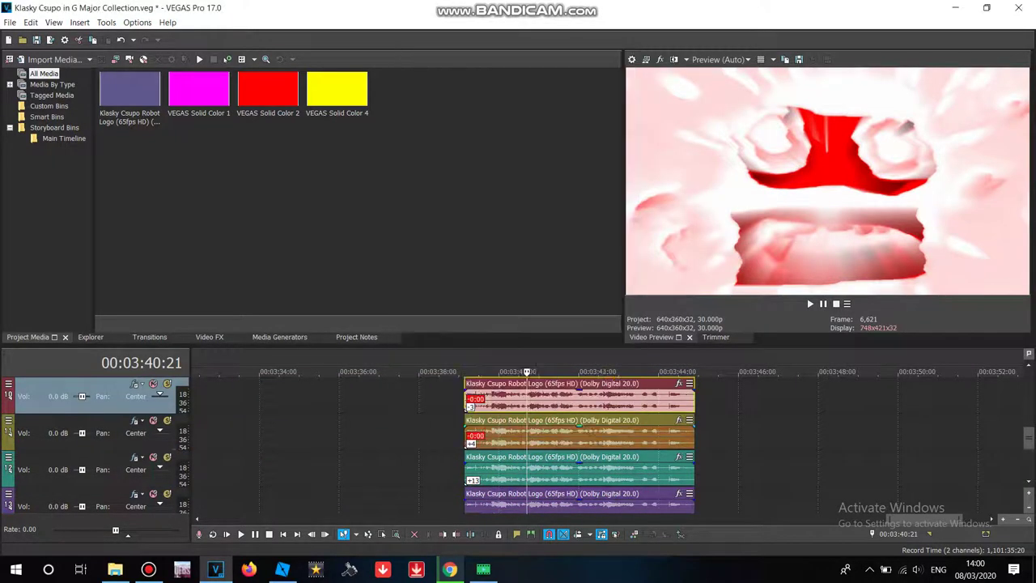
pyautogui.rightClick(566, 429)
pyautogui.click(607, 546)
pyautogui.press('Return')
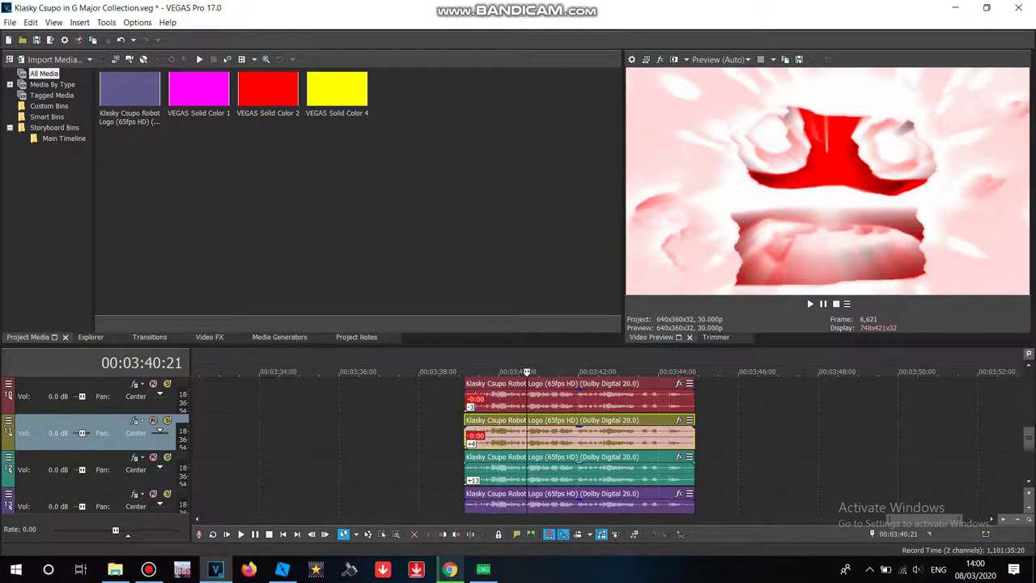
# - Check the pitch-shift properties of the 00:03:40 audio events on tracks 12, 13 and 14
pyautogui.rightClick(557, 468)
pyautogui.click(603, 545)
pyautogui.press('Return')
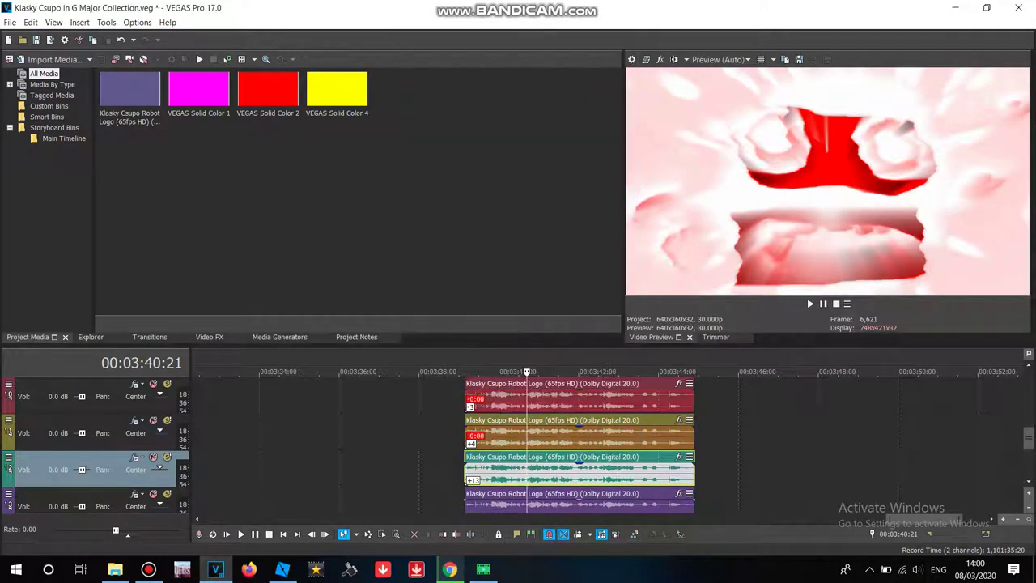
pyautogui.rightClick(559, 502)
pyautogui.click(603, 547)
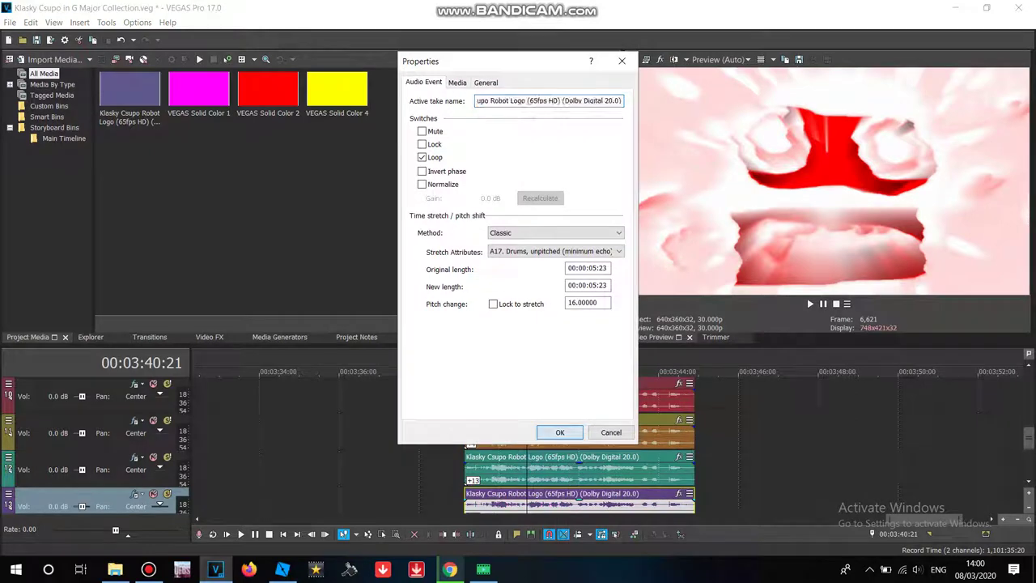
pyautogui.press('Return')
pyautogui.scroll(-3, 559, 470)
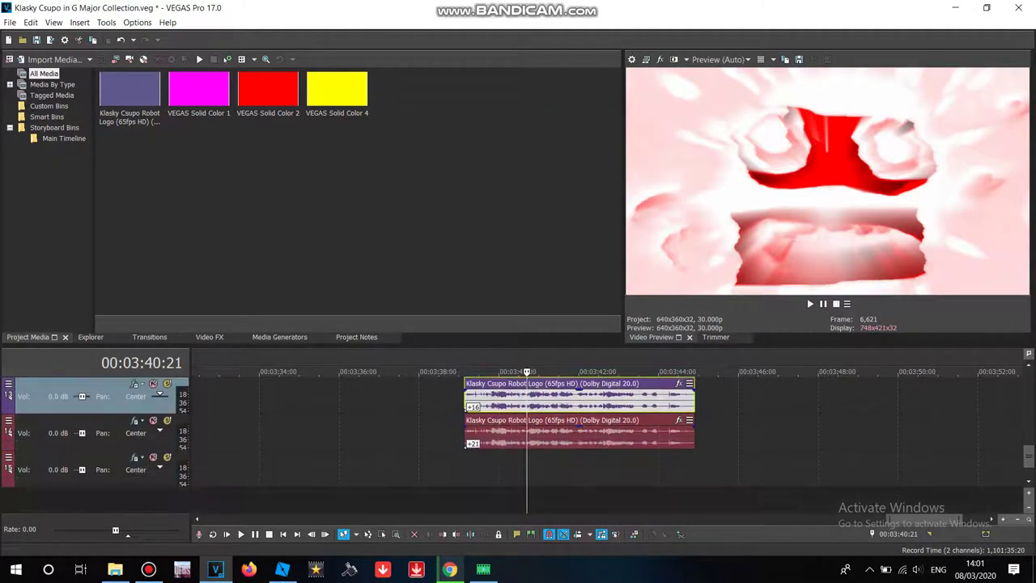
pyautogui.rightClick(643, 433)
pyautogui.click(680, 547)
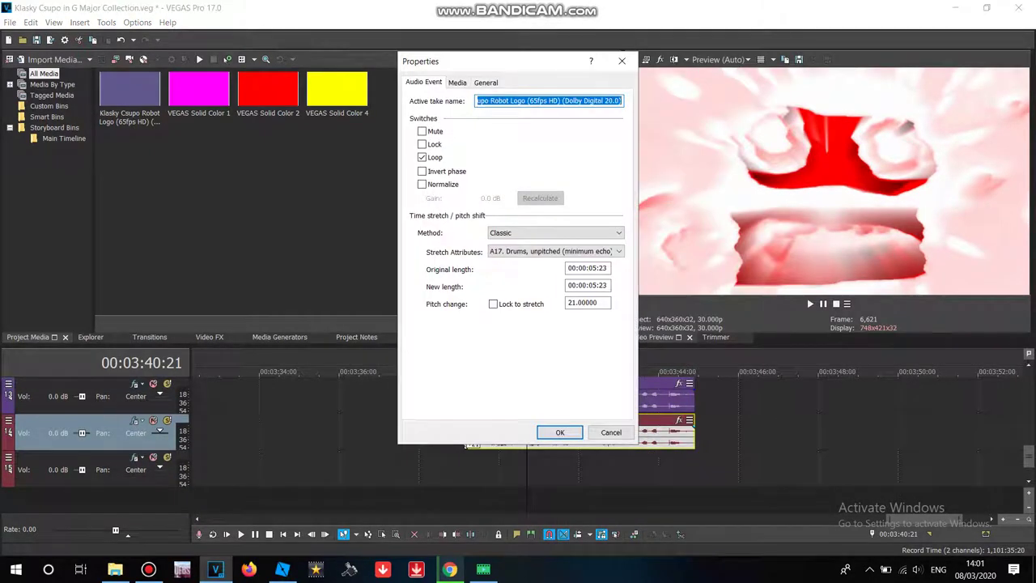
pyautogui.press('Return')
# - Review the Invert, Color Corrector (Secondary), TV Simulator and Film Effects settings on the last video clip of track 2
pyautogui.scroll(3, 518, 445)
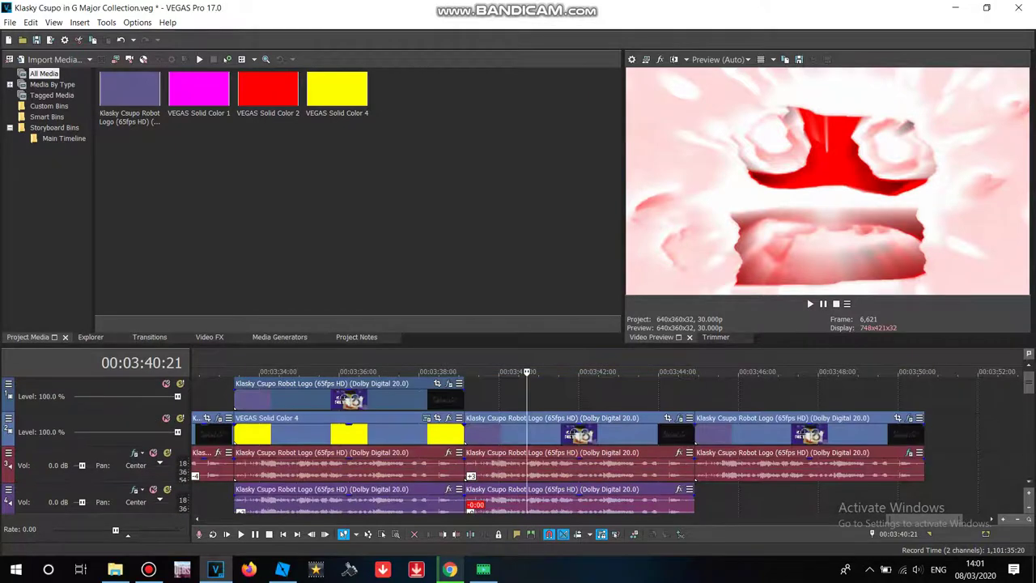
pyautogui.click(798, 392)
pyautogui.click(901, 434)
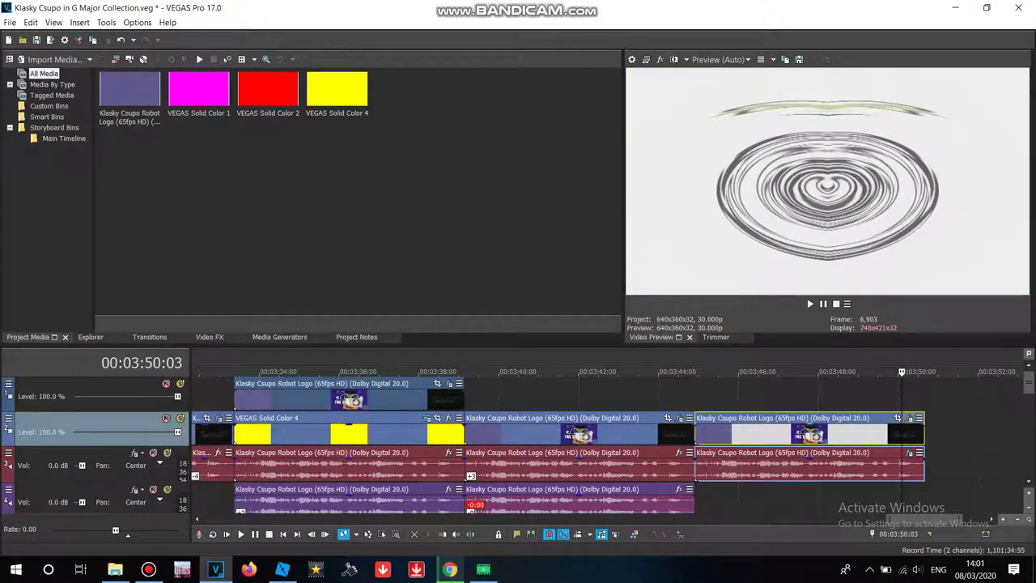
pyautogui.click(908, 419)
pyautogui.click(277, 404)
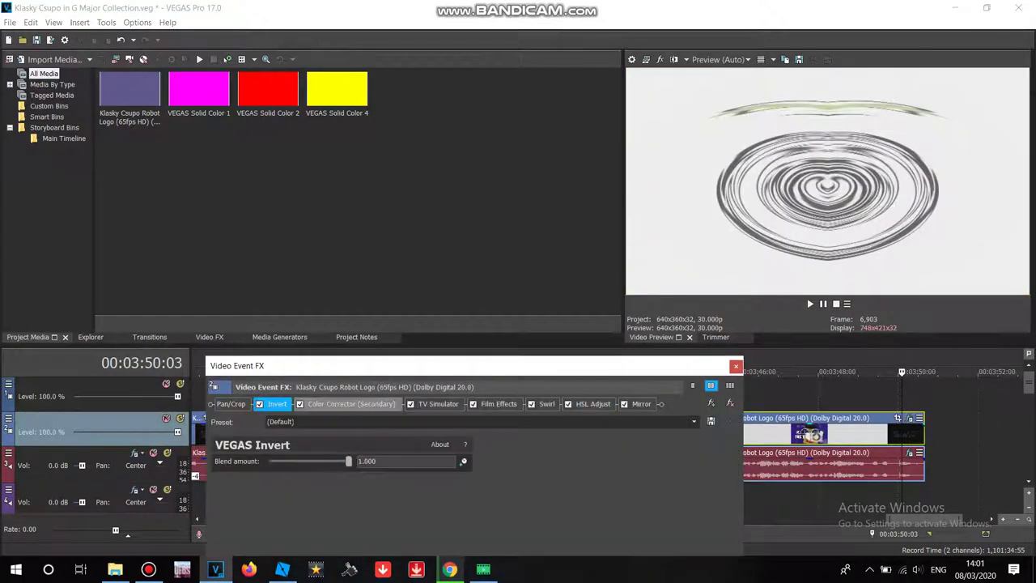
pyautogui.click(350, 403)
pyautogui.click(438, 403)
pyautogui.click(498, 403)
# - Examine the last video clip's Swirl effect and its keyframed amount, plus its HSL Adjust and Mirror settings
pyautogui.moveTo(493, 366); pyautogui.dragTo(397, 15)
pyautogui.click(470, 182)
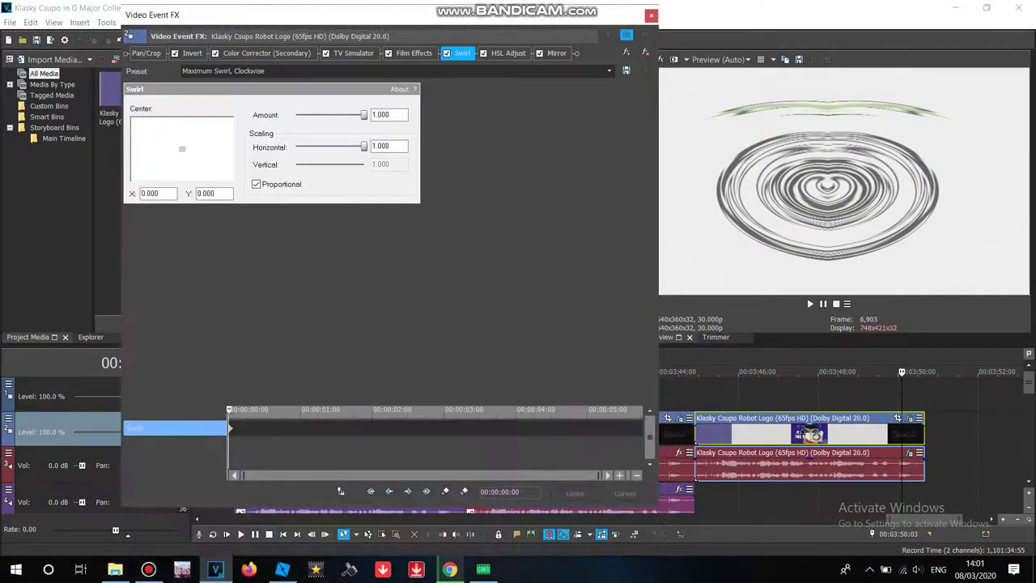
pyautogui.moveTo(230, 445)
pyautogui.mouseDown()
pyautogui.moveTo(643, 445)
pyautogui.moveTo(230, 441)
pyautogui.mouseUp()
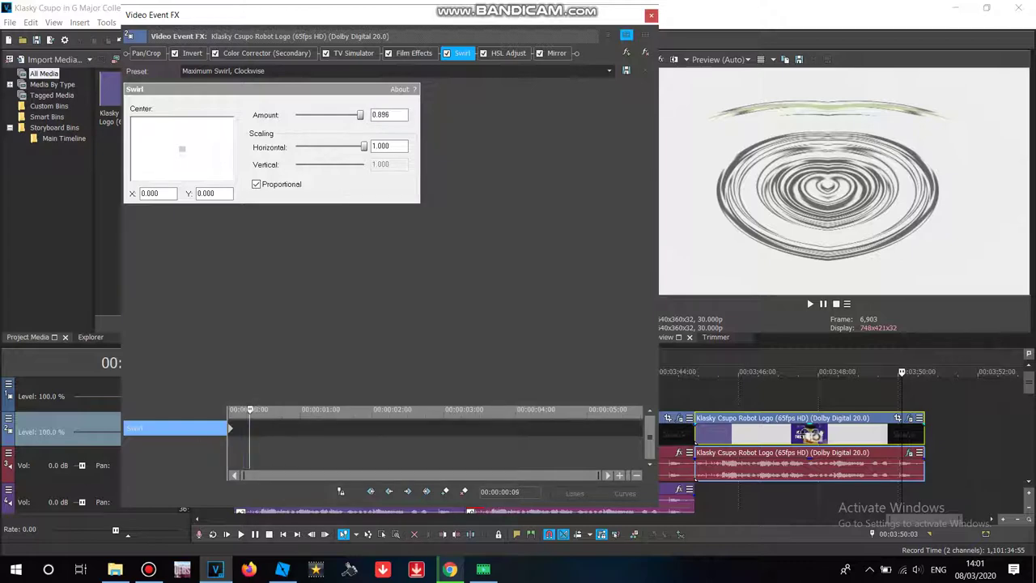
pyautogui.click(507, 53)
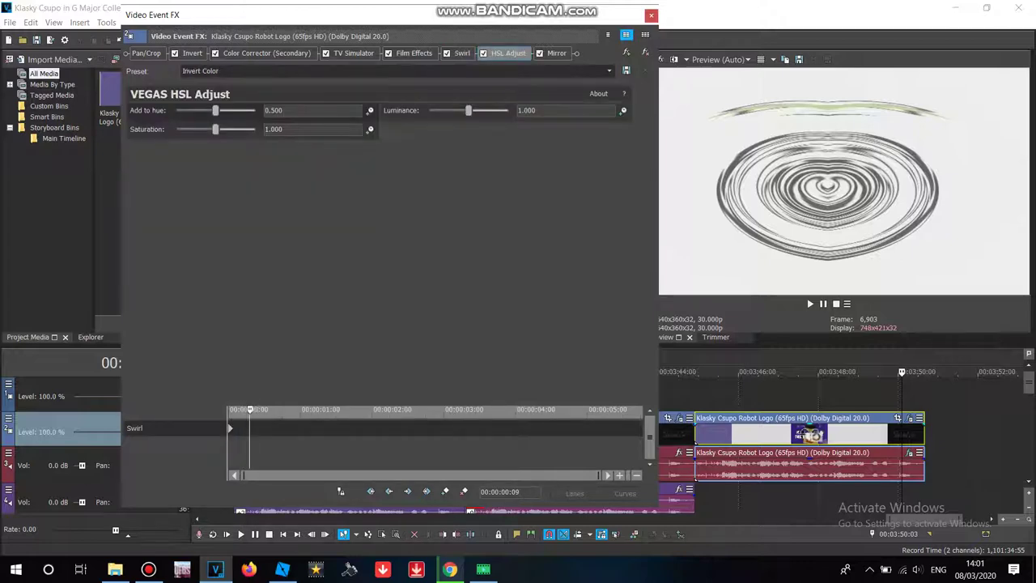
pyautogui.click(557, 53)
pyautogui.click(651, 14)
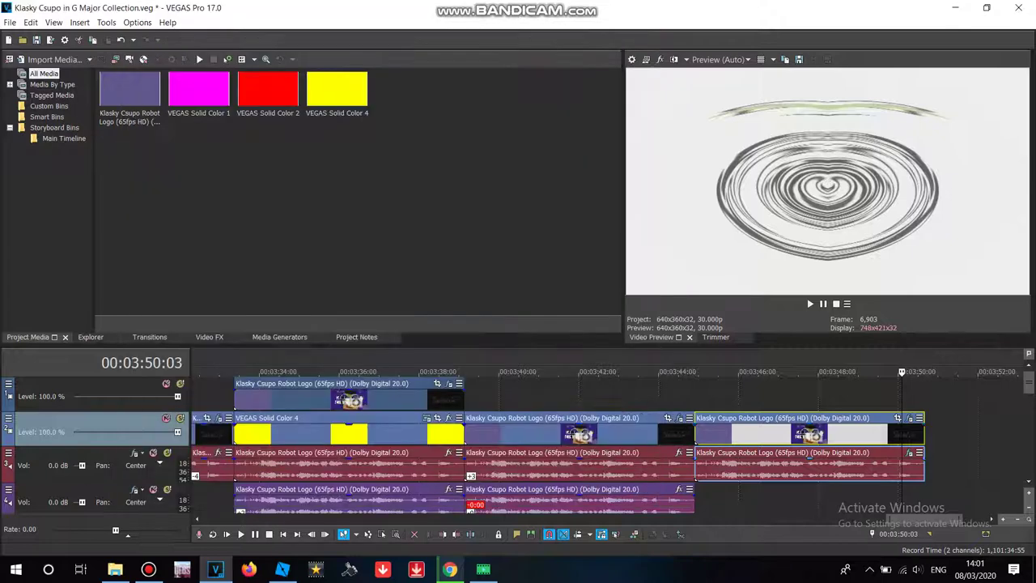
# - Choose the Old school preset in IL Vocodex on the last track 3 audio event and check its Pitch Shift settings
pyautogui.click(911, 452)
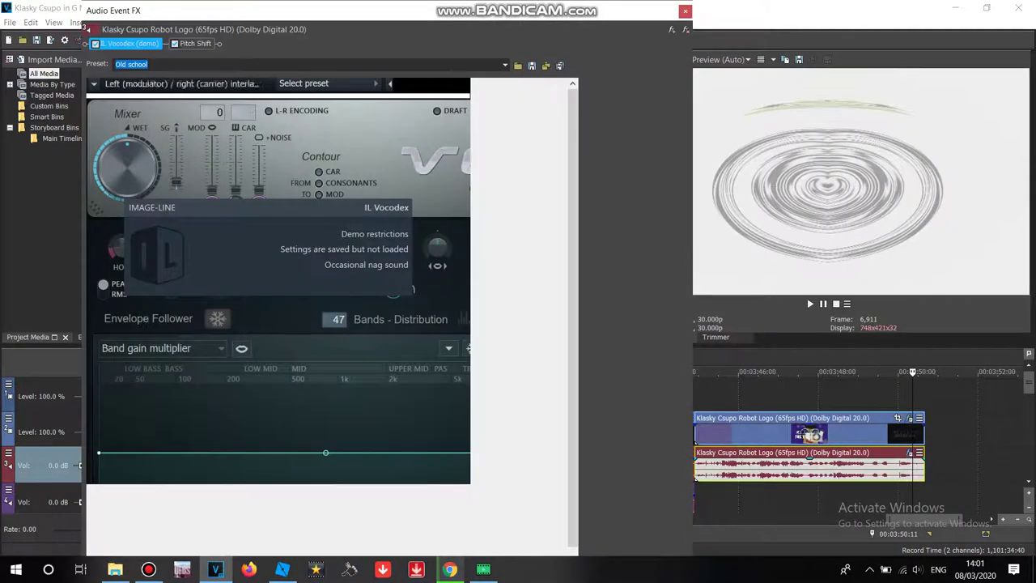
pyautogui.click(344, 85)
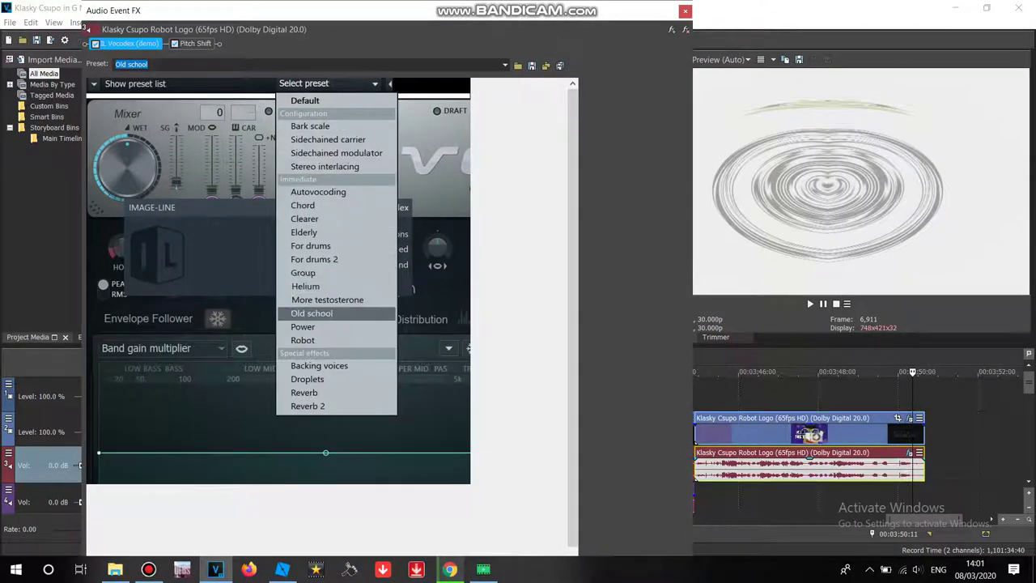
pyautogui.click(312, 312)
pyautogui.click(195, 43)
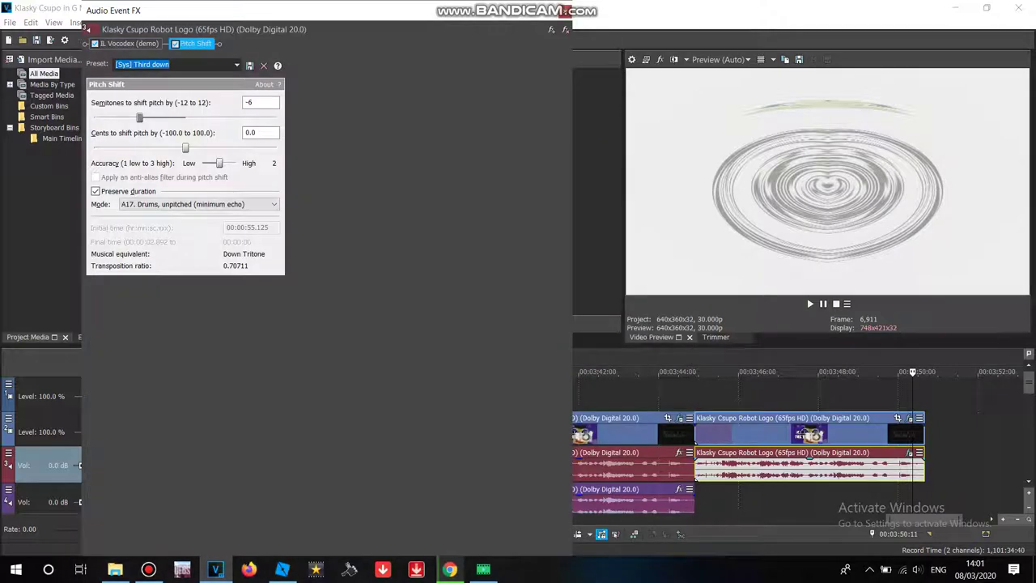
pyautogui.click(566, 10)
# - Set the playback region from 00:03:22:01 to the end of the last clip and start playing it
pyautogui.doubleClick(709, 434)
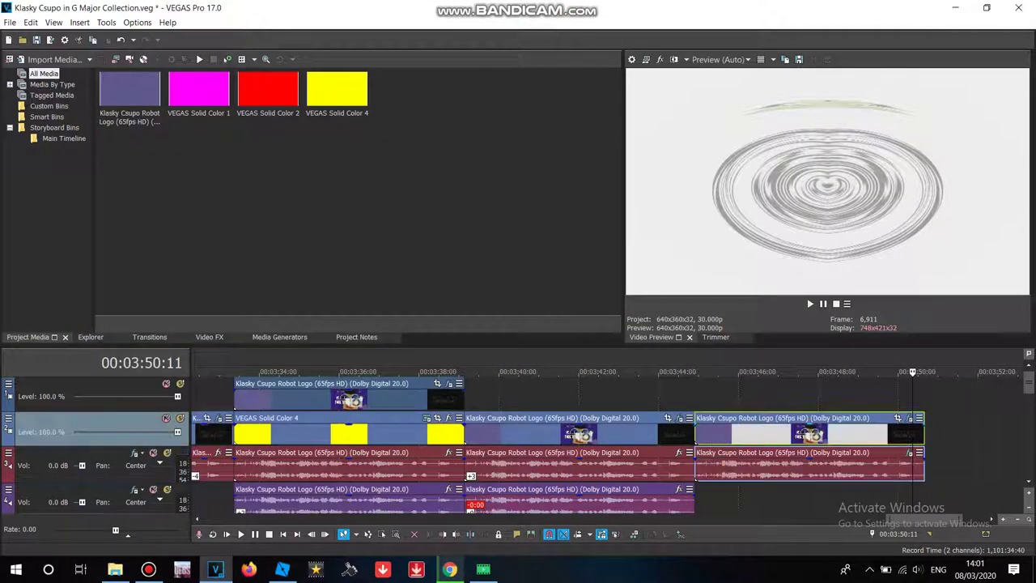
pyautogui.scroll(-5, 720, 435)
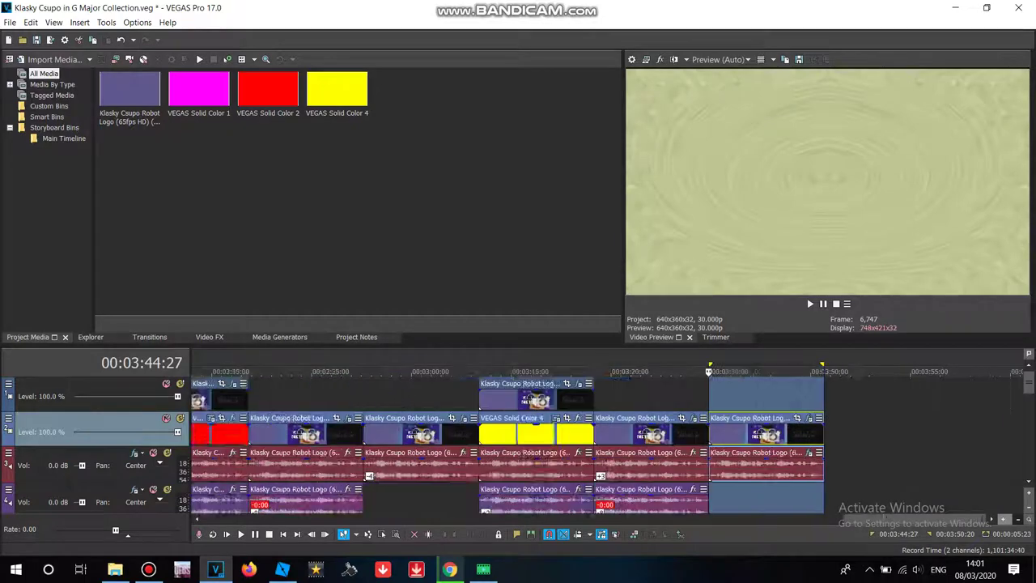
pyautogui.moveTo(899, 365)
pyautogui.mouseDown()
pyautogui.moveTo(683, 365)
pyautogui.moveTo(726, 365)
pyautogui.mouseUp()
pyautogui.click(810, 304)
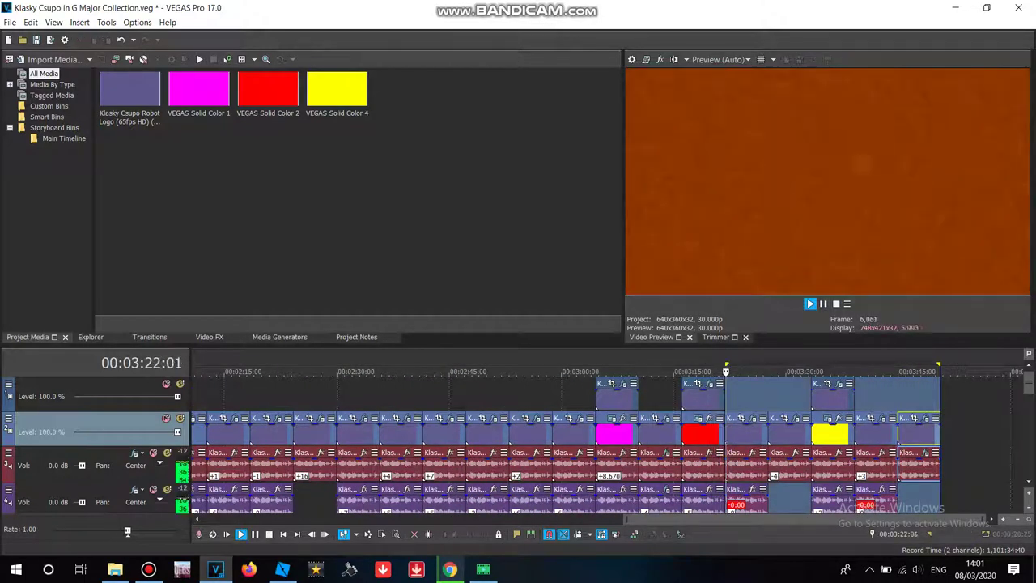